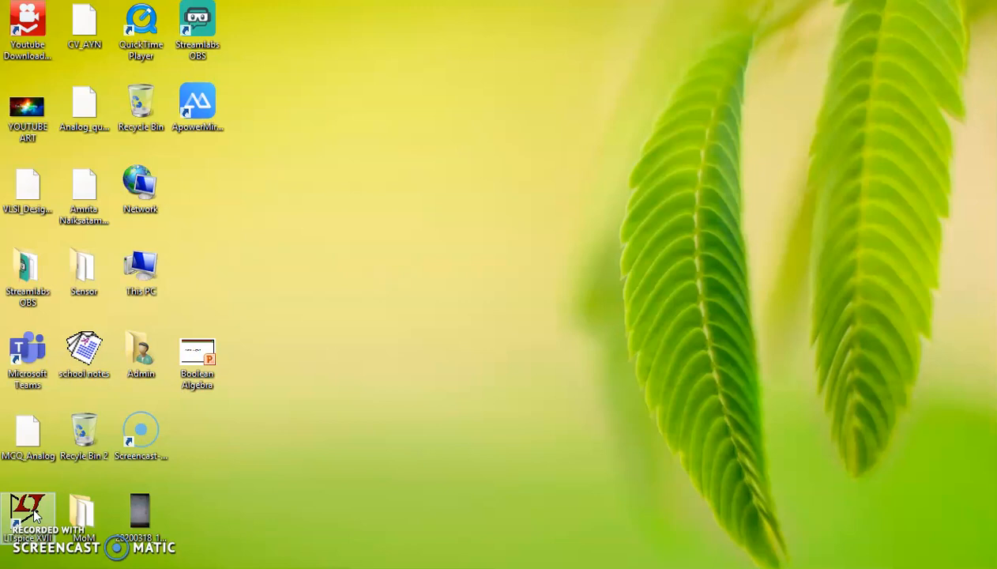
Step: Launch LTspice XVII and create a new blank schematic
double_click(31, 512)
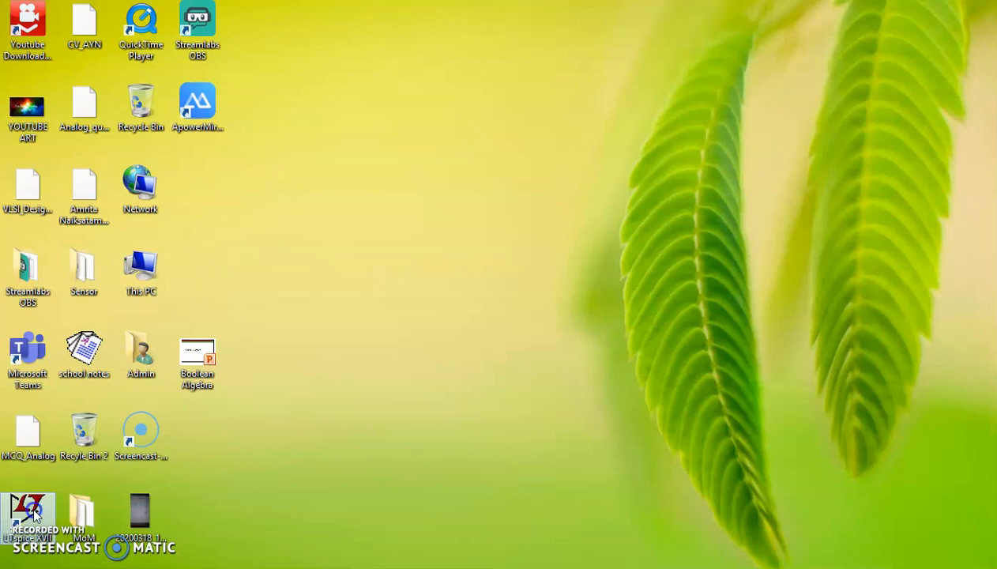
left_click(12, 19)
left_click(47, 39)
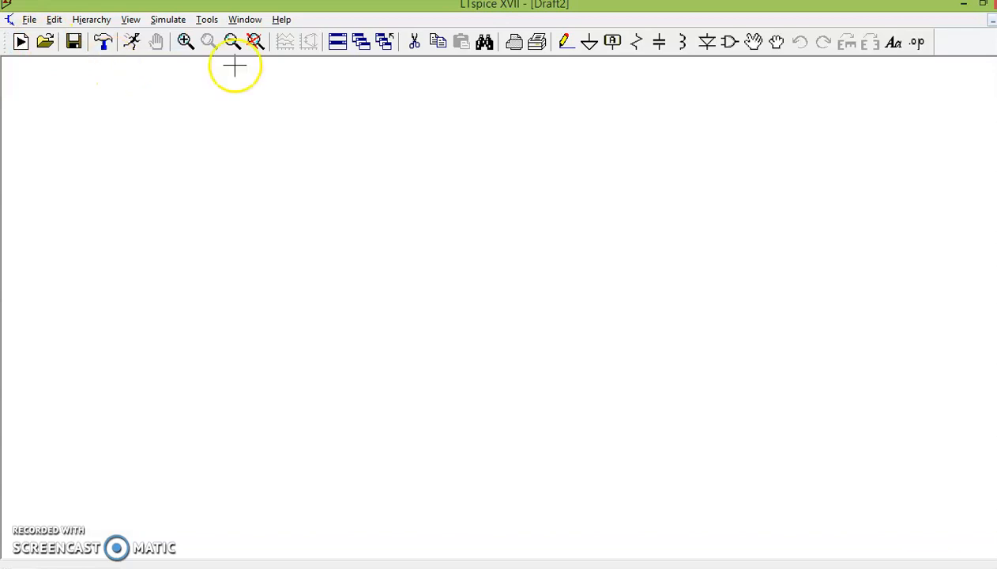
Step: Place one npn bipolar transistor near the middle of the schematic
left_click(734, 45)
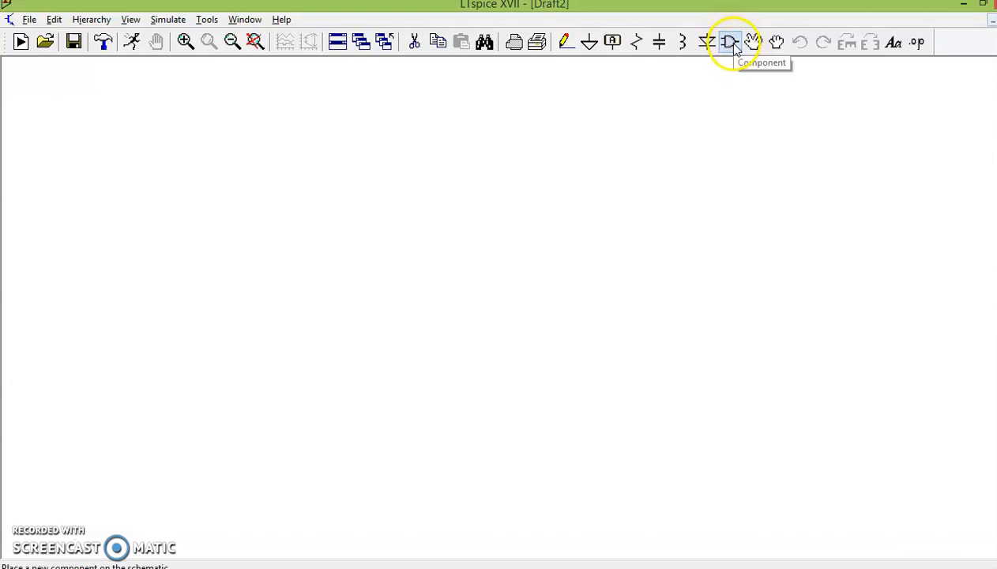
left_click(732, 43)
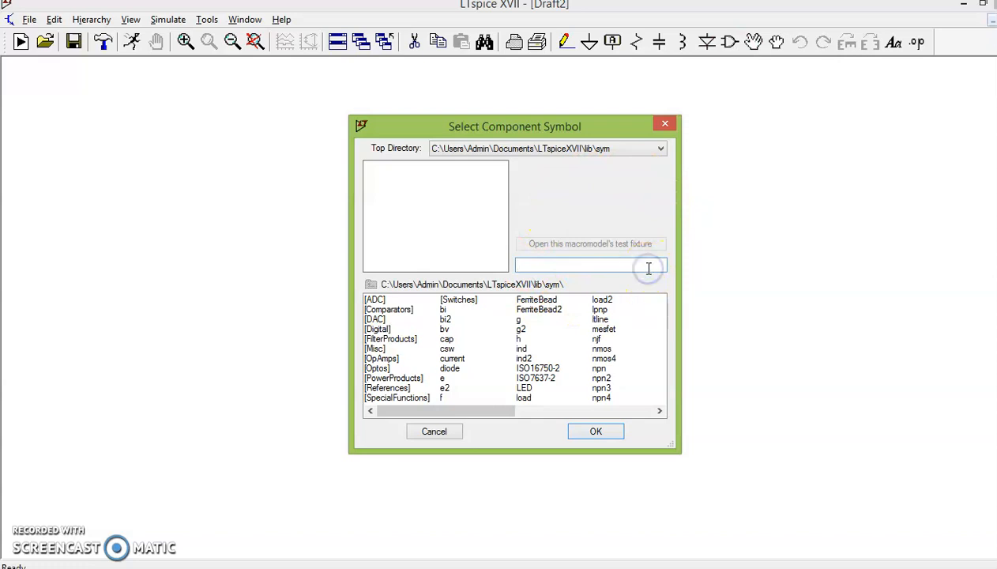
type("npn")
key("Return")
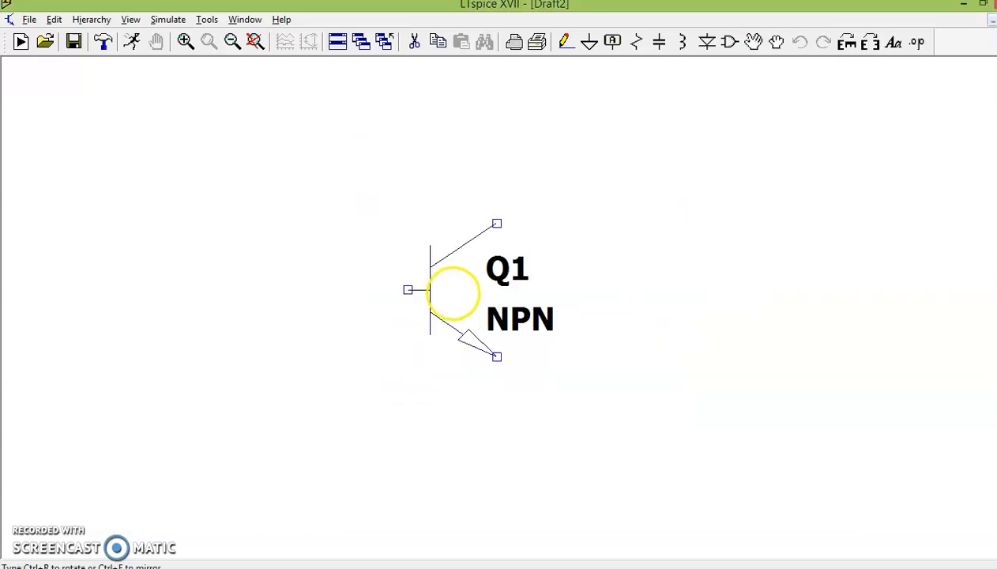
left_click(481, 272)
key("Escape")
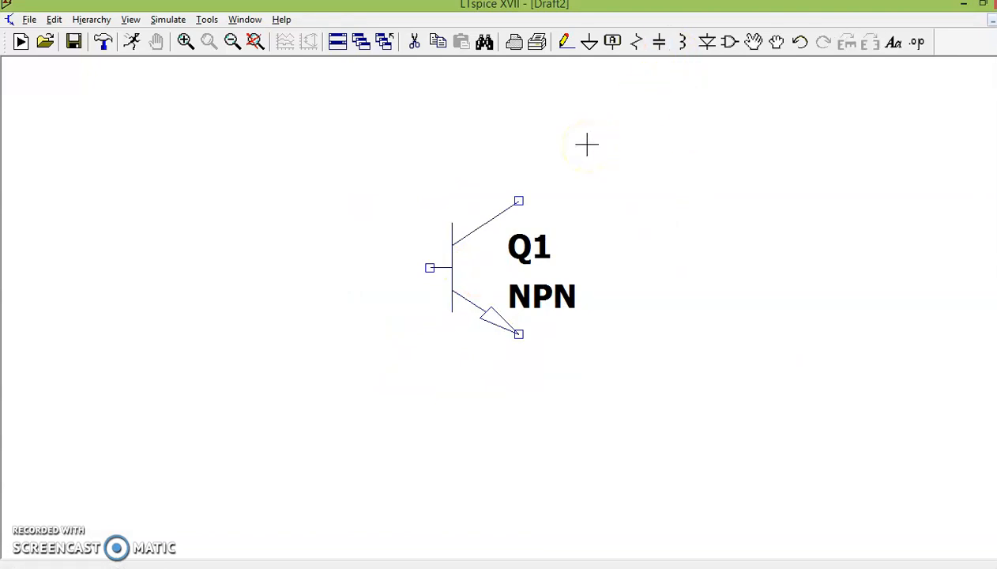
Step: Place two battery components, one on each side of the transistor and slightly below it
key("F2")
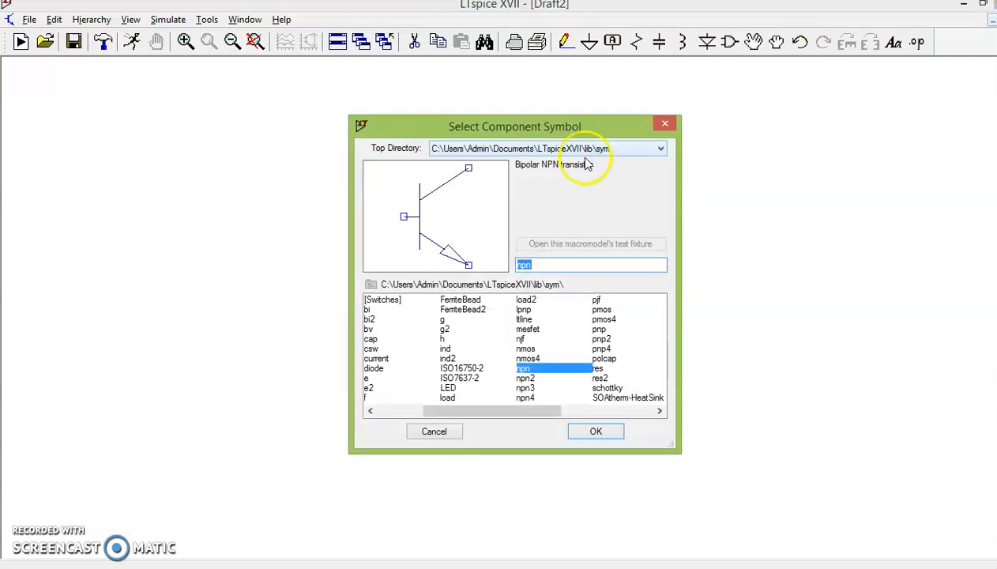
type("bat")
key("Return")
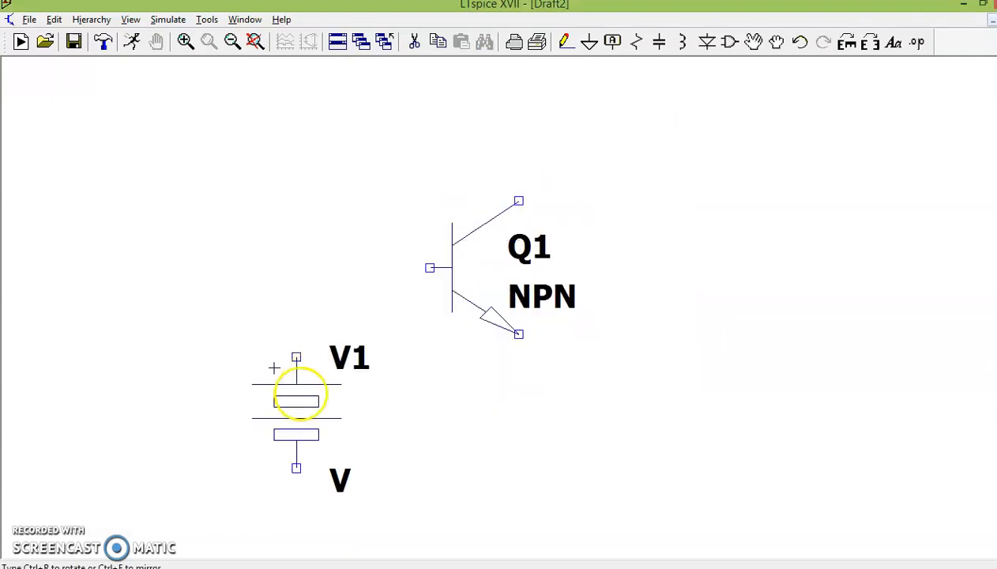
left_click(369, 345)
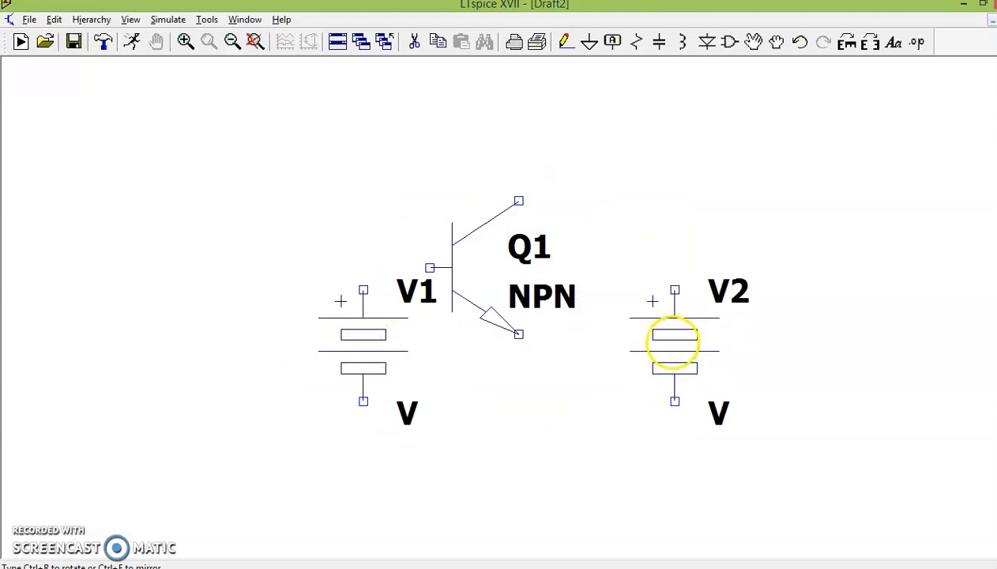
left_click(673, 342)
key("Escape")
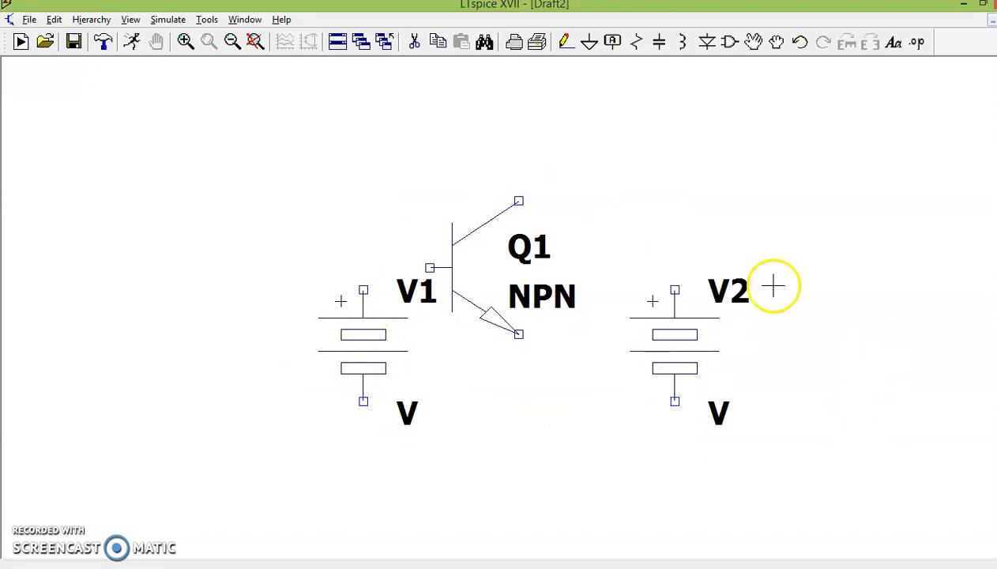
Step: Move the transistor slightly up and to the right so it sits between the two batteries
left_click(759, 42)
left_click(458, 280)
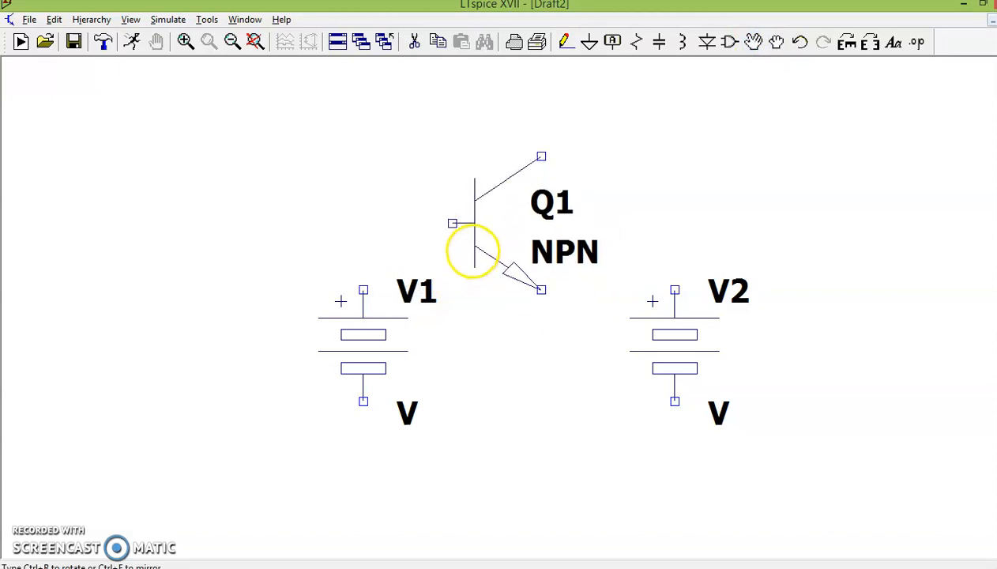
left_click(479, 261)
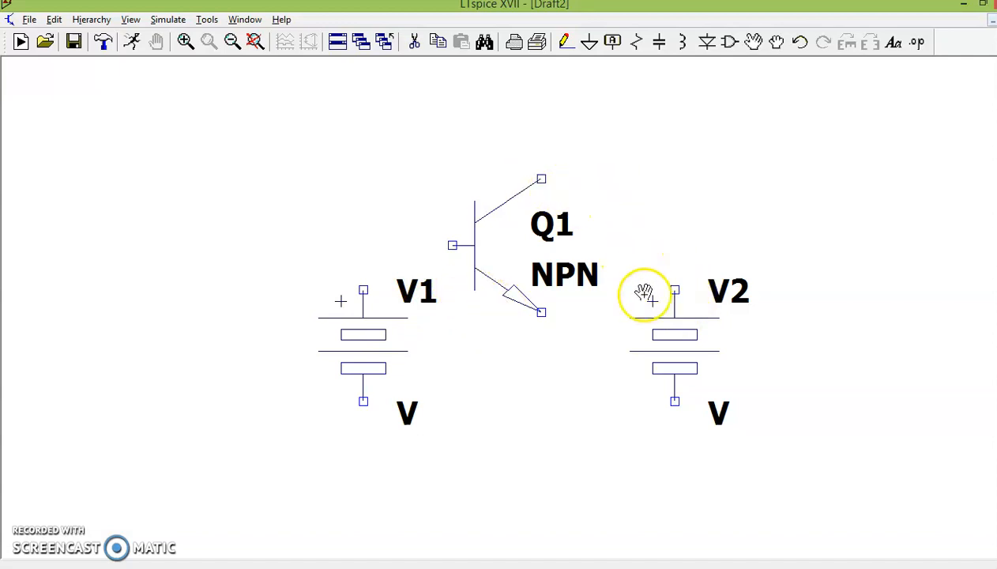
Step: Wire the transistor's base to V1's positive terminal and join the negative terminals of both batteries
left_click(564, 41)
left_click(452, 245)
left_click(363, 290)
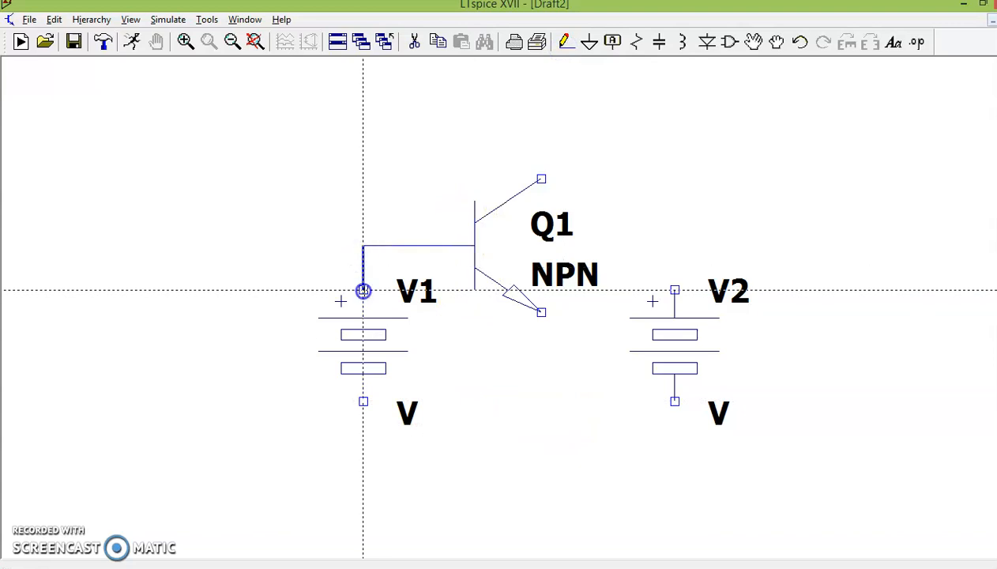
left_click(364, 402)
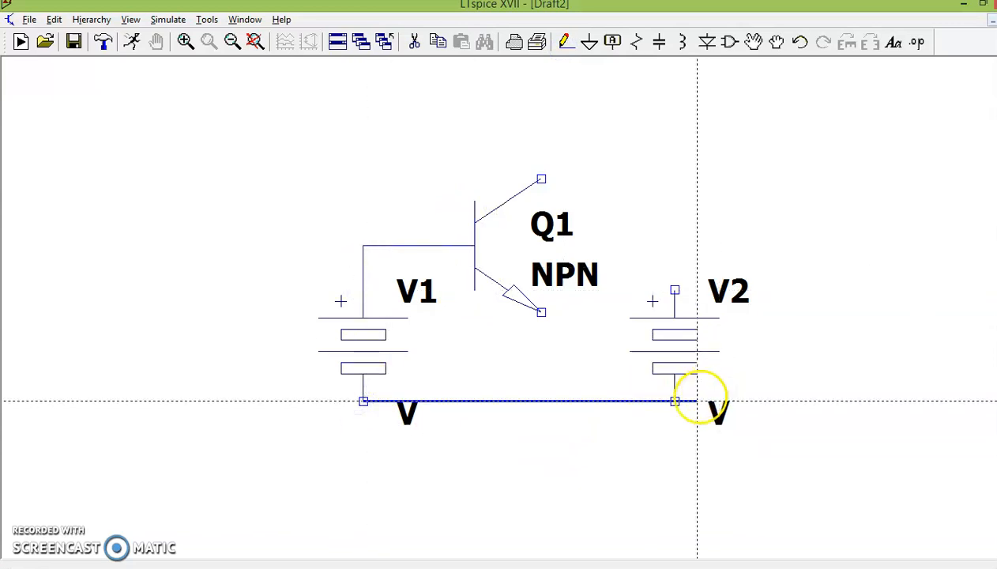
left_click(675, 402)
Step: Wire V2's positive terminal to the collector and the emitter down to the batteries' common negative wire
left_click(675, 290)
left_click(675, 113)
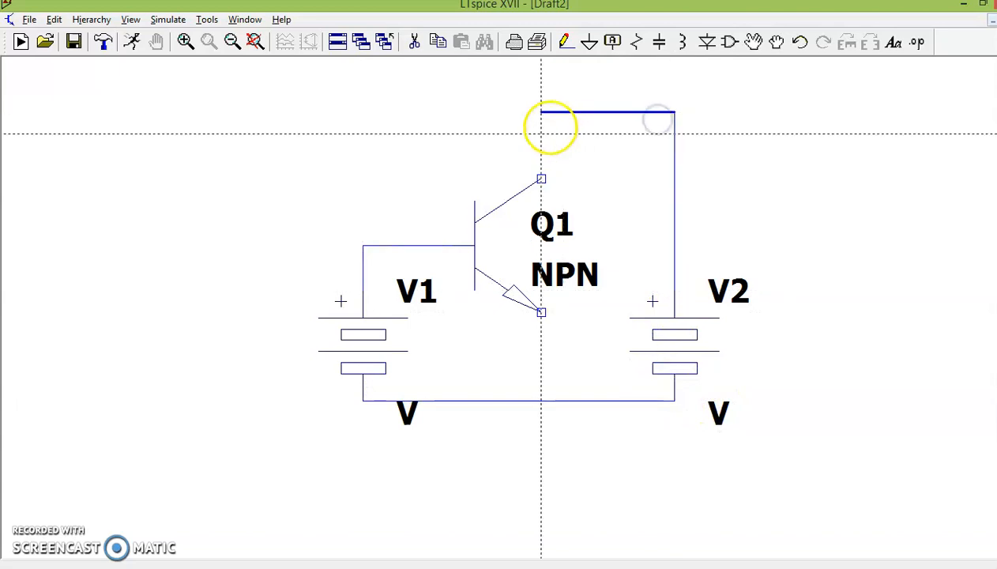
left_click(541, 179)
left_click(541, 312)
left_click(541, 401)
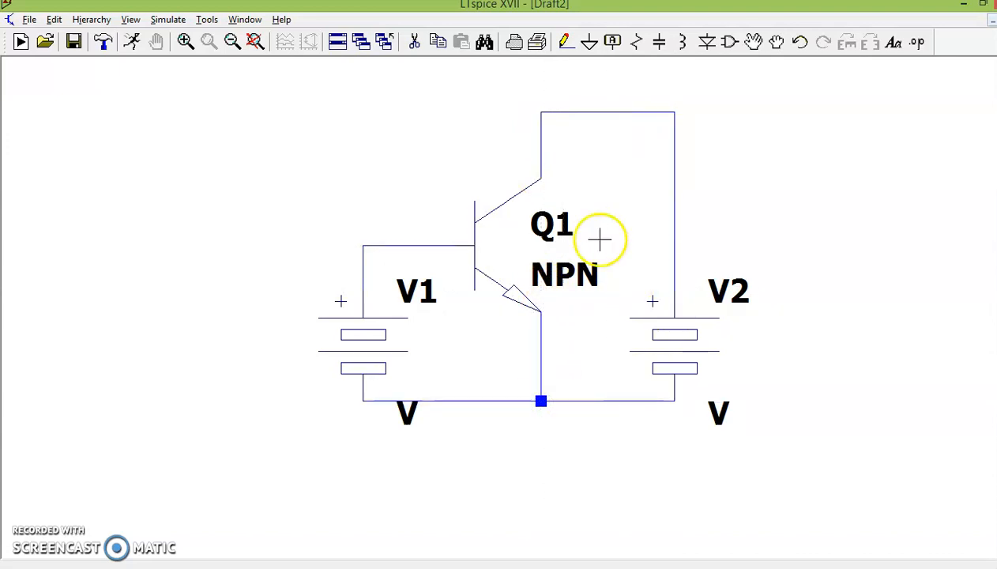
Step: Place a ground symbol below the emitter junction and wire it to the common negative line
left_click(590, 42)
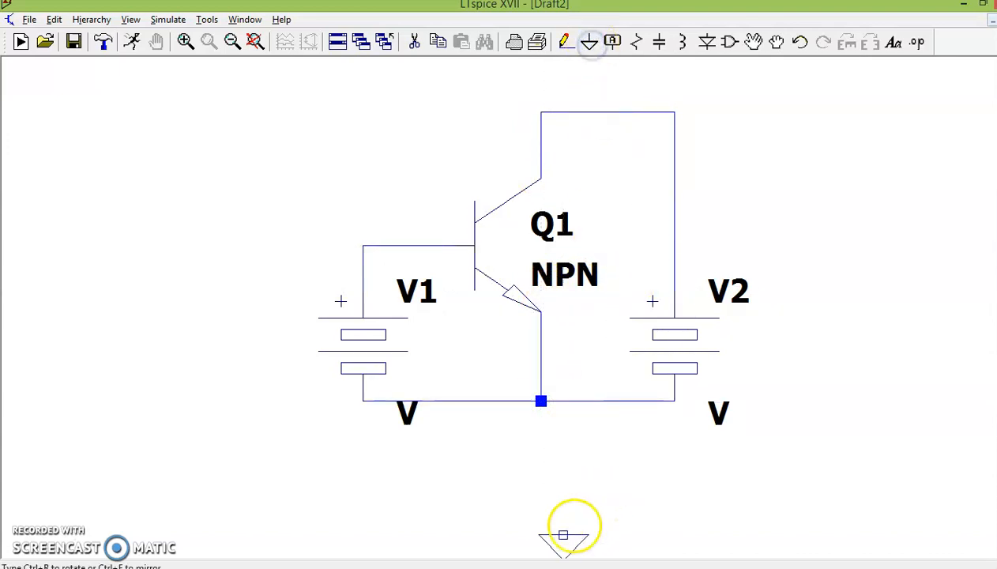
left_click(542, 425)
key("Escape")
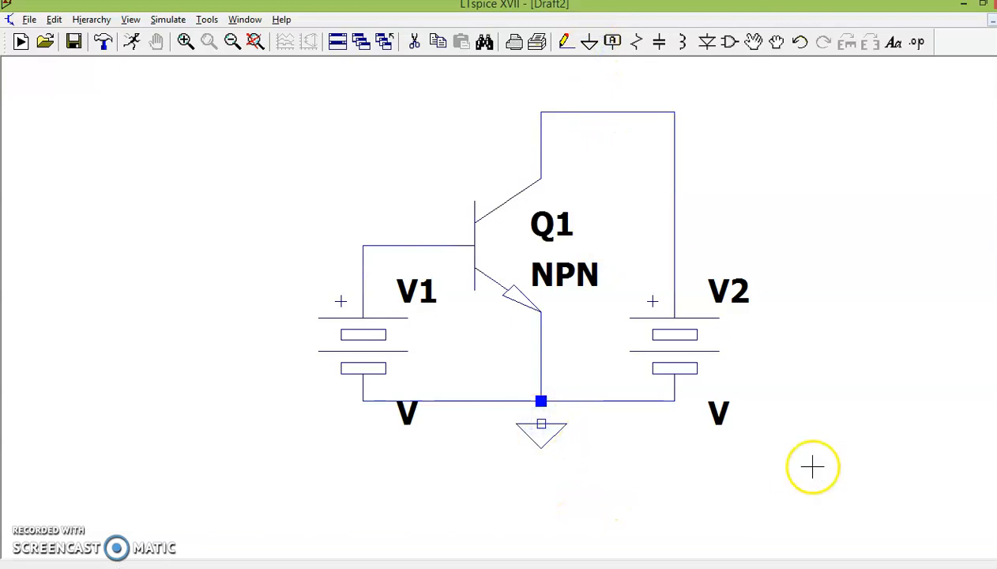
left_click(566, 42)
left_click(541, 425)
left_click(540, 401)
key("Escape")
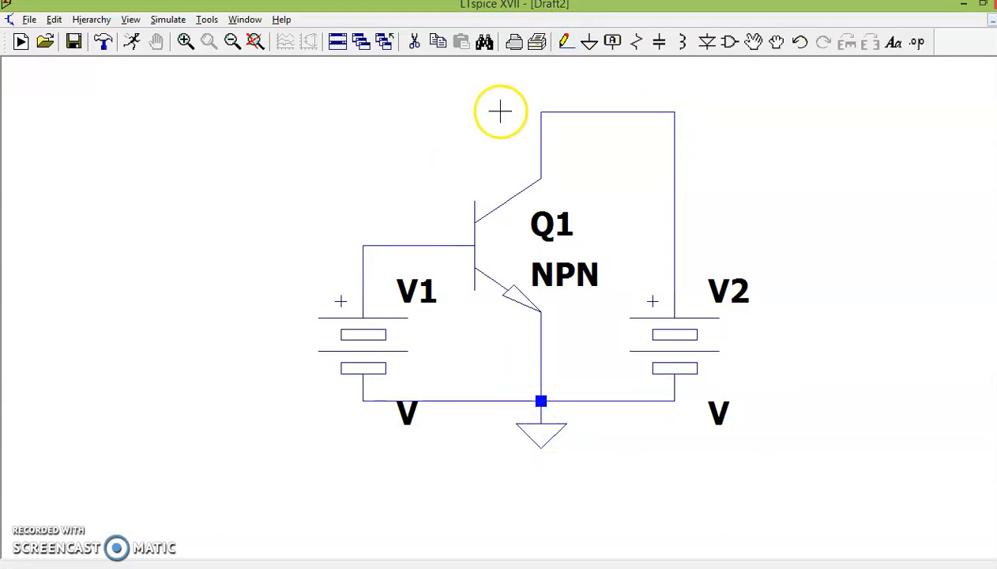
Step: Move the V1 battery's name and value labels to the left of its symbol
left_click(754, 42)
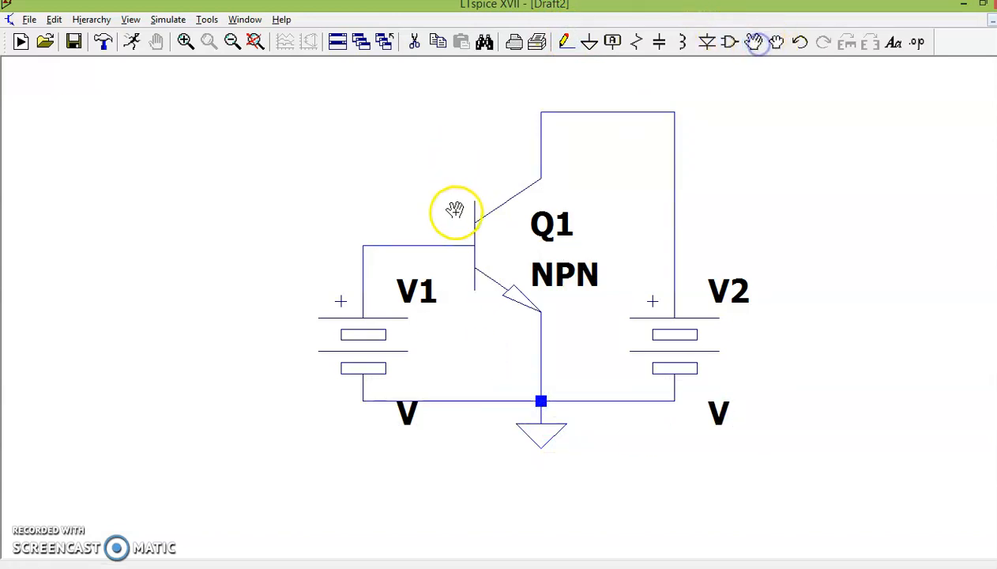
left_click(417, 291)
left_click(284, 340)
left_click(403, 414)
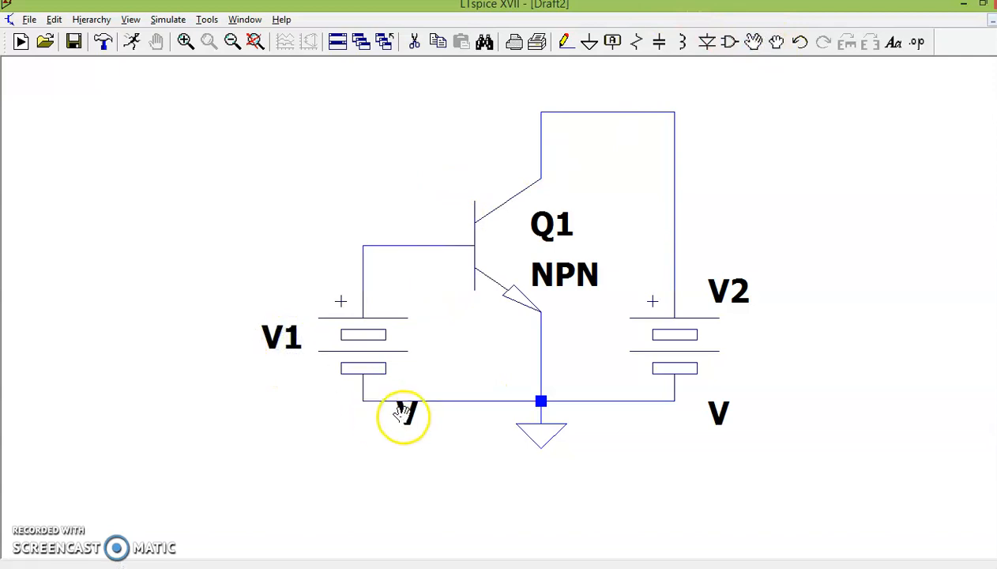
left_click(315, 382)
left_click(284, 340)
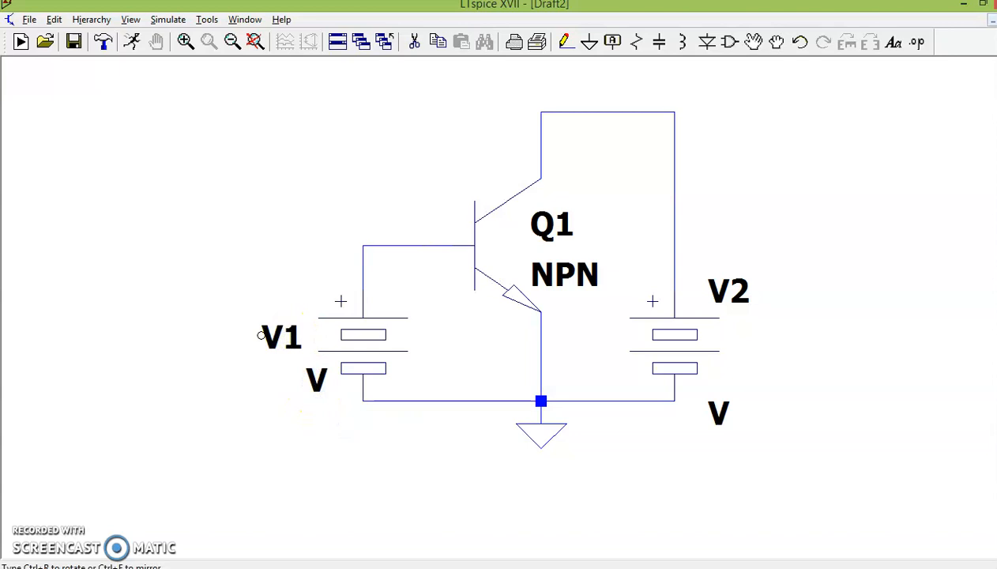
Step: Rename the base-side battery V1 as VBB and set its value to 5
right_click(285, 342)
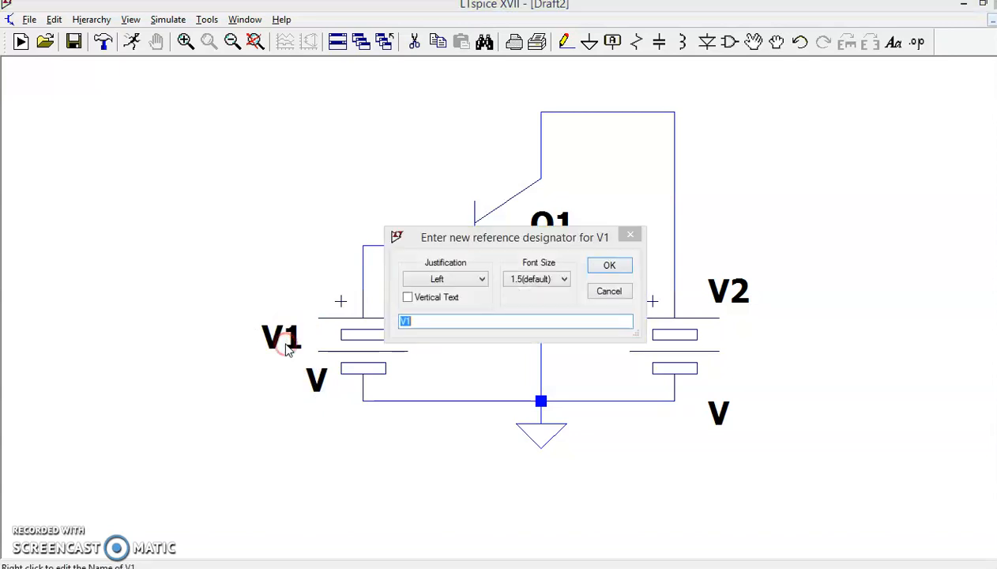
left_click(434, 317)
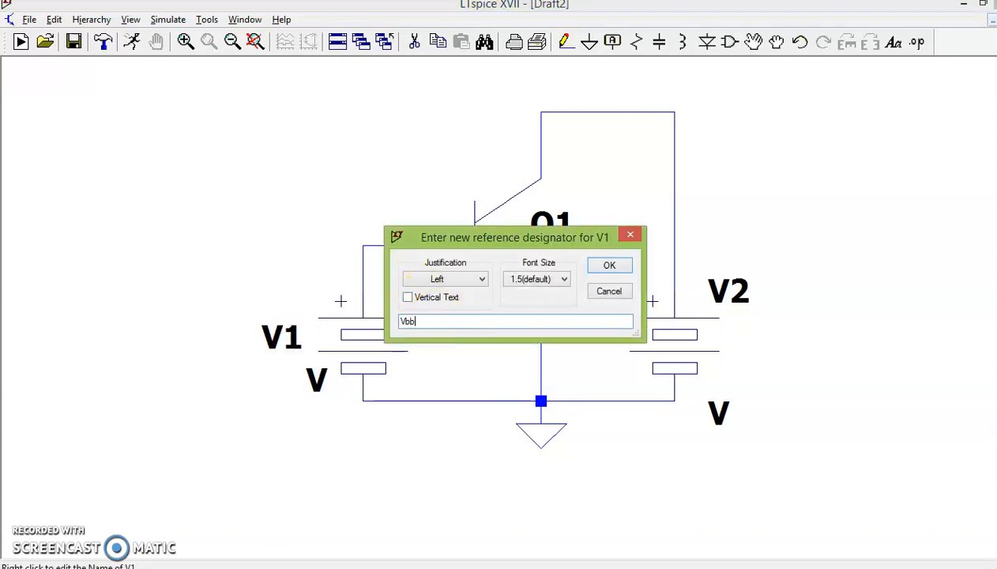
key("BackSpace")
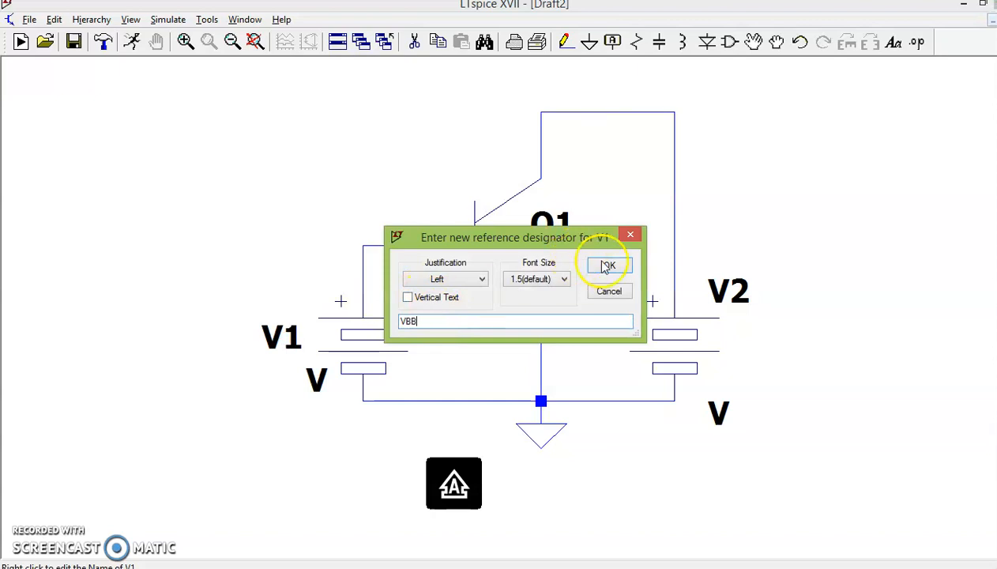
type("BB")
left_click(607, 267)
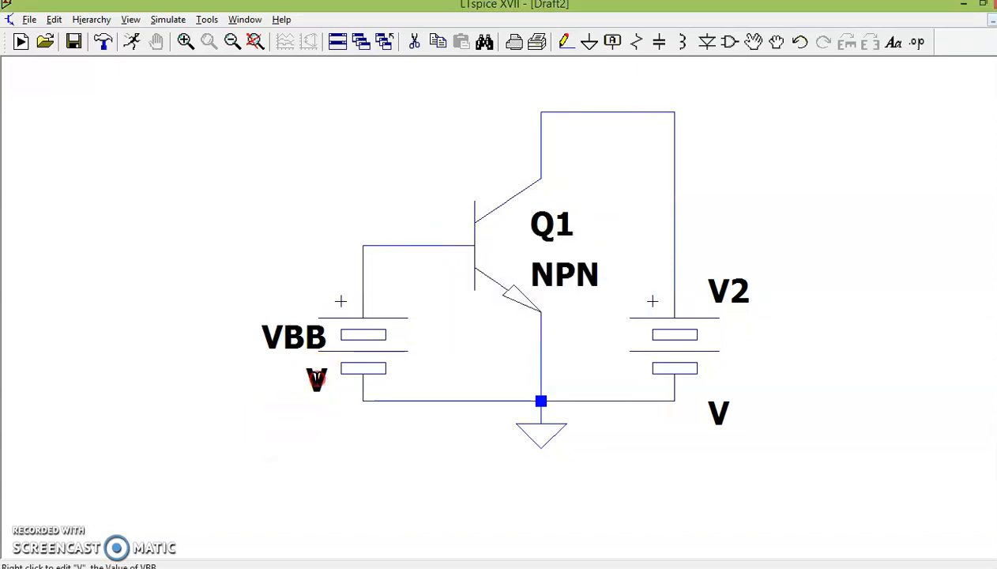
right_click(316, 379)
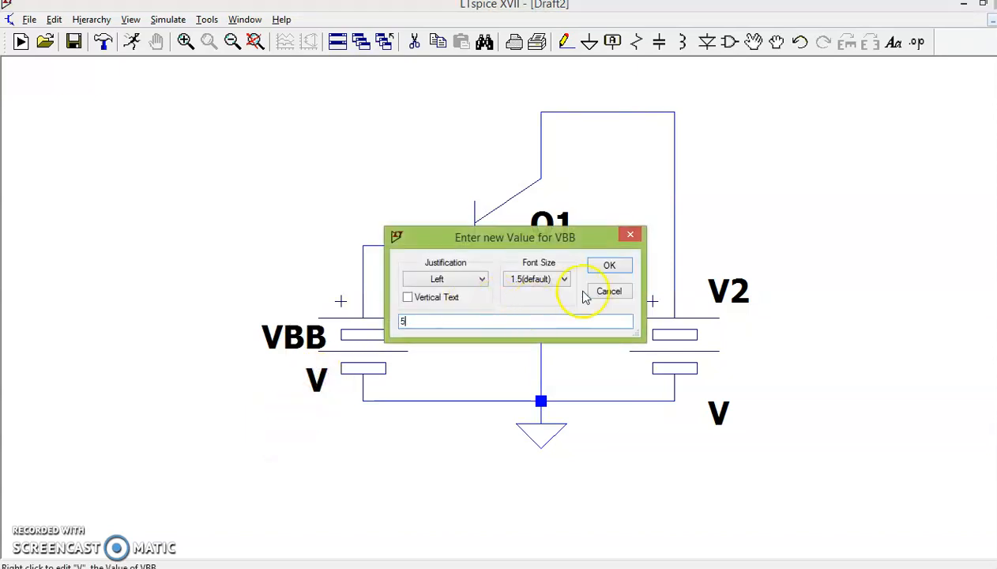
type("5")
left_click(601, 268)
Step: Rename the collector-side battery V2 as VCC and set its value to 10
right_click(746, 290)
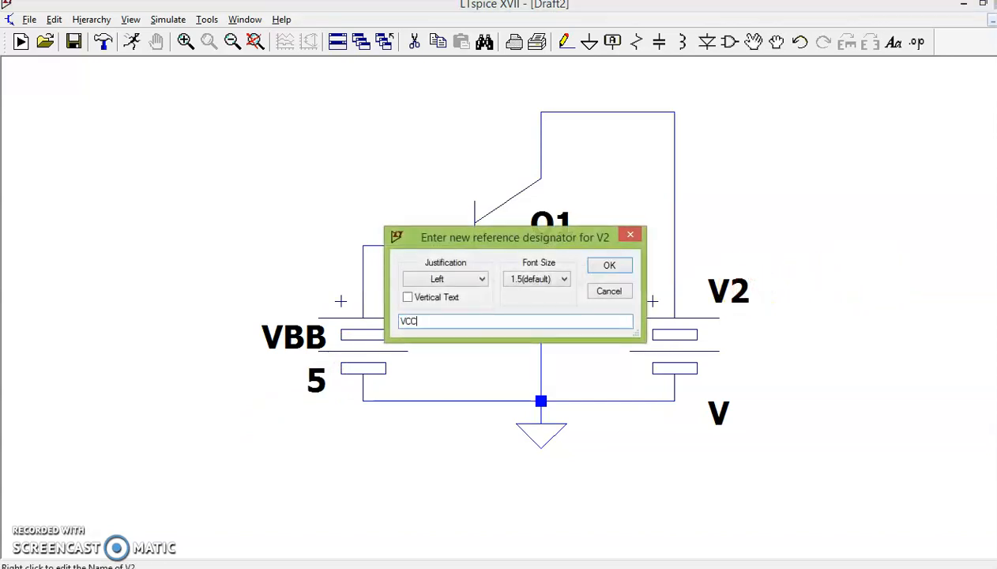
type("VCC")
left_click(611, 267)
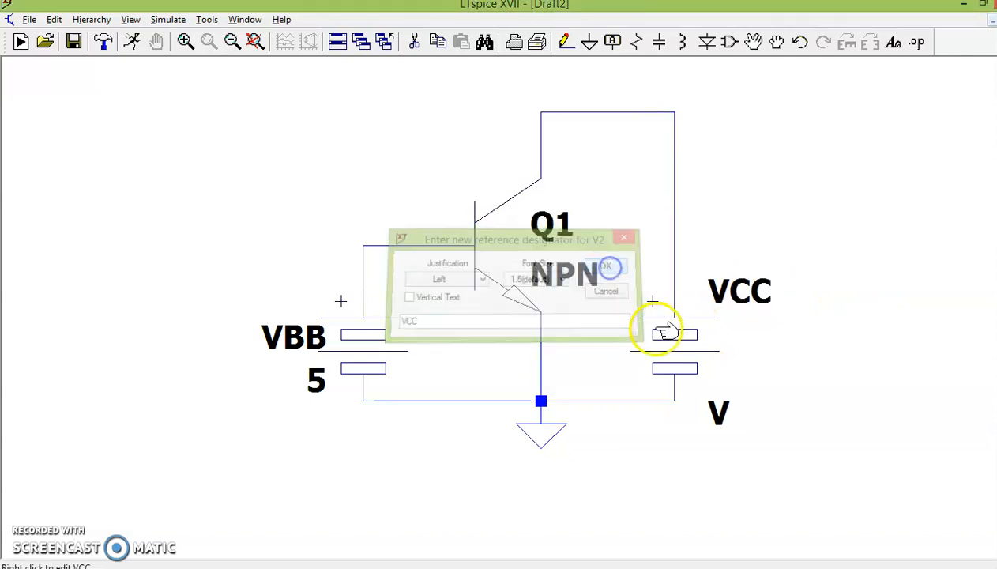
right_click(719, 414)
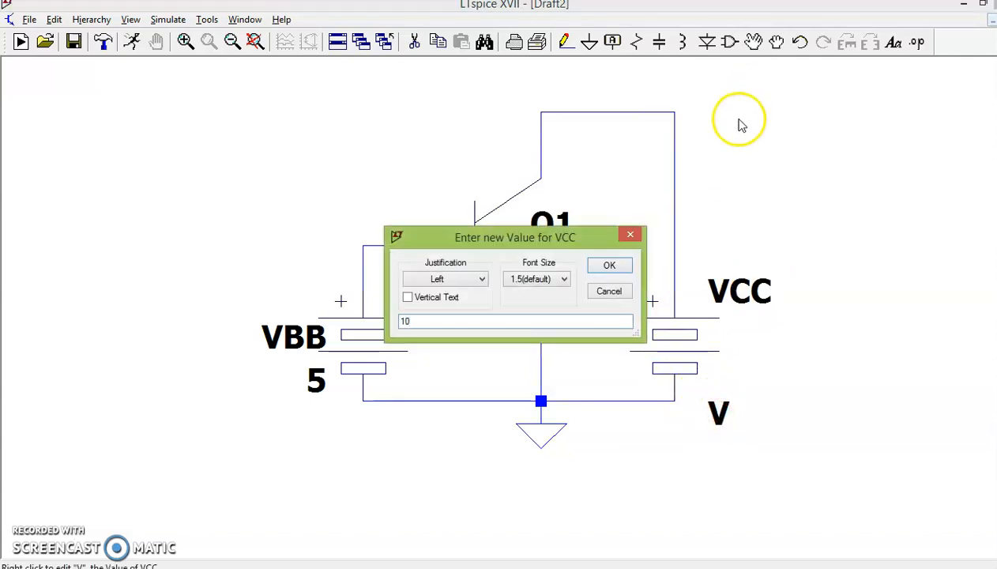
left_click(619, 267)
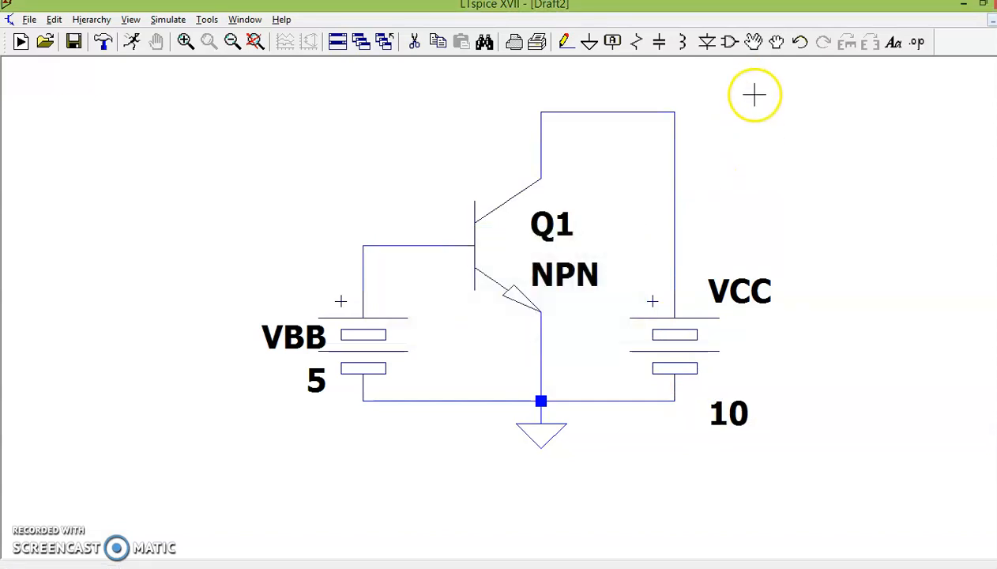
Step: Move the VCC battery's value label up to sit directly beneath its name
left_click(753, 42)
left_click_drag(735, 412, 753, 333)
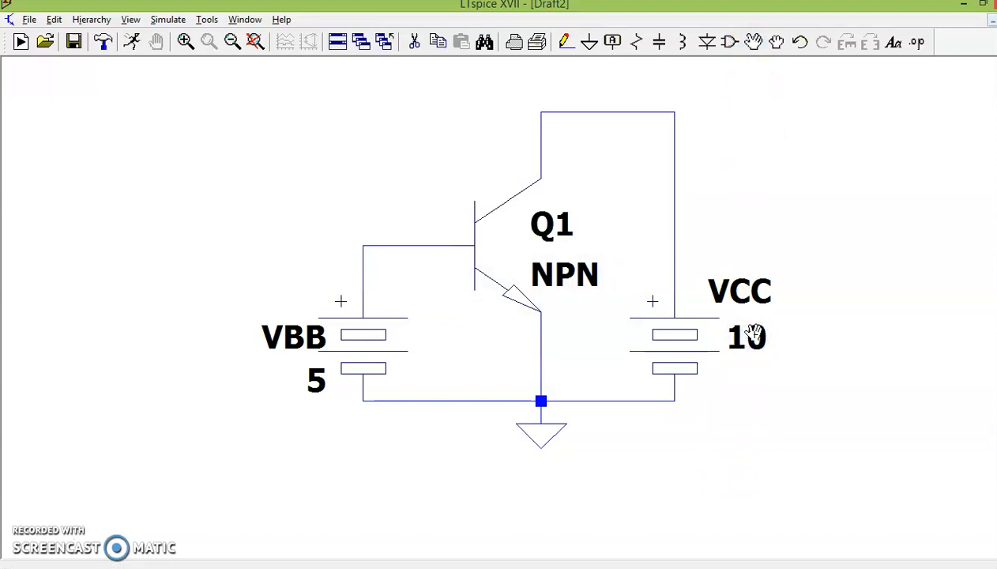
key("Escape")
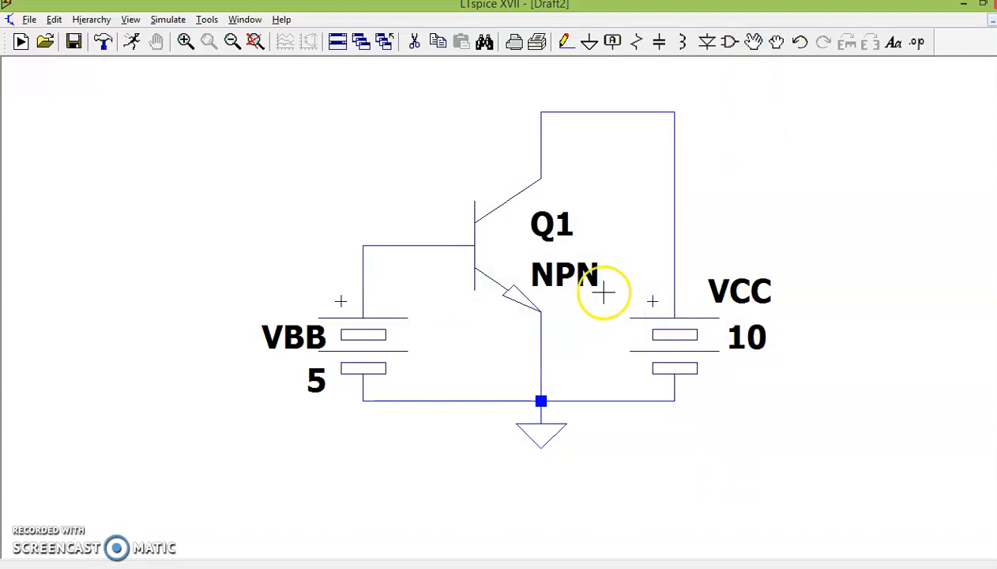
right_click(565, 275)
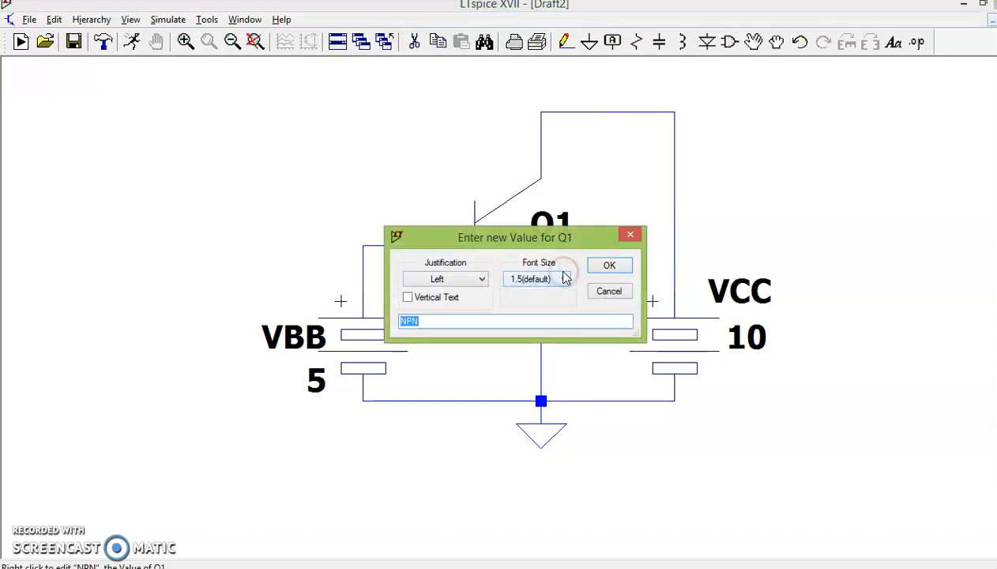
left_click(609, 291)
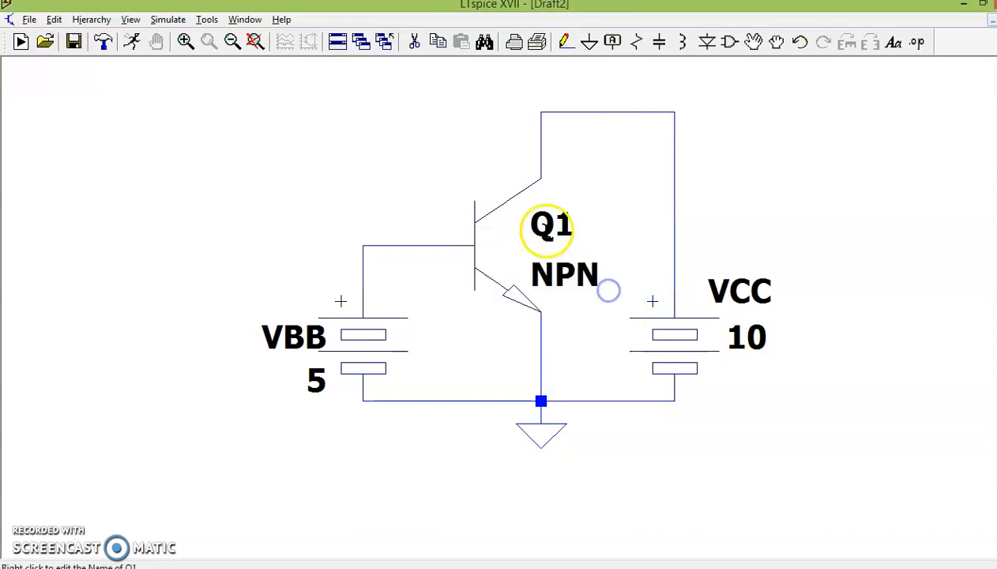
Step: Assign the BC547B model to the NPN transistor Q1
right_click(547, 250)
left_click(541, 259)
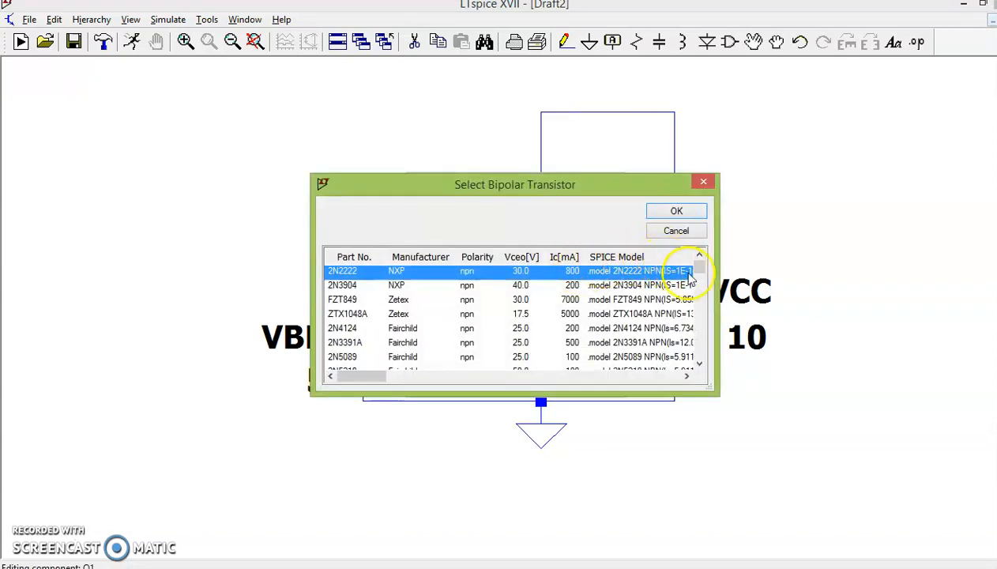
left_click_drag(702, 270, 703, 288)
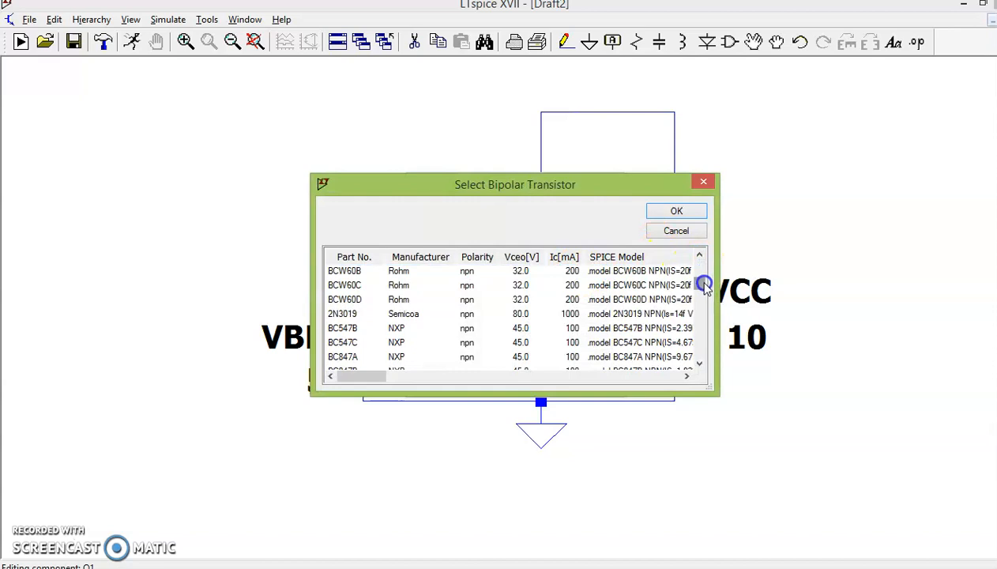
left_click(618, 330)
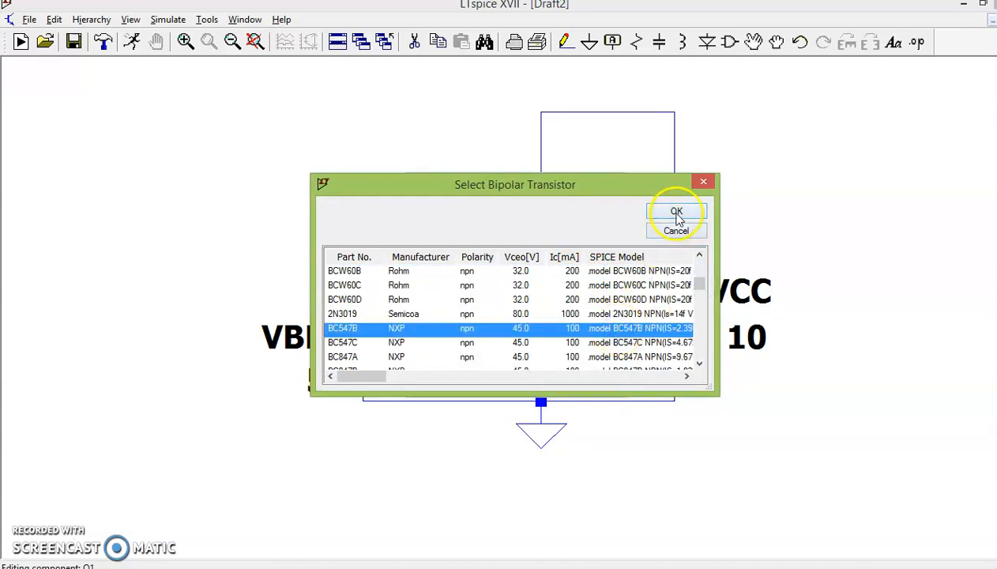
left_click(677, 213)
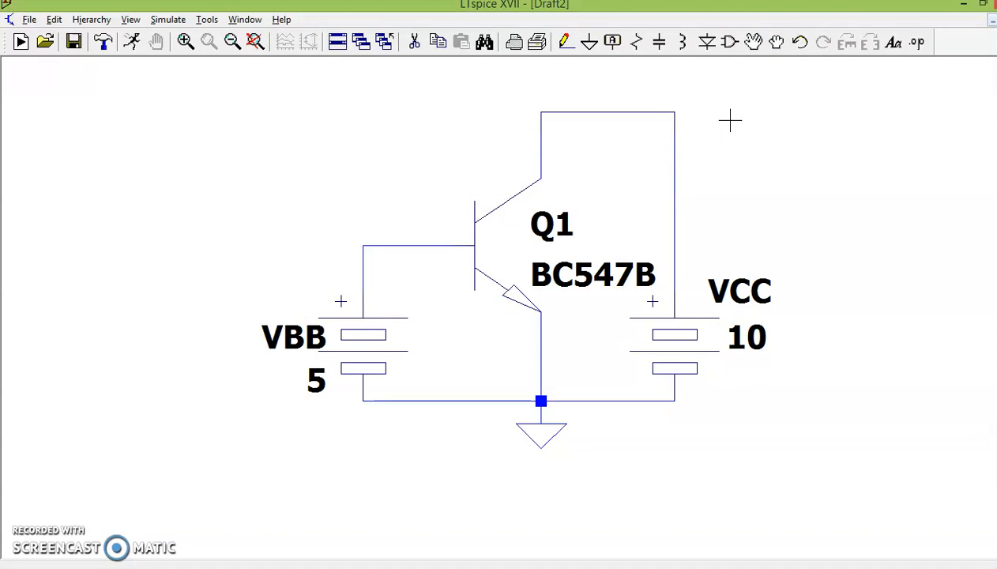
Step: Run a linear DC sweep of VBB from 0 to 5 in increments of 1 and plot Q1's base current
left_click(132, 42)
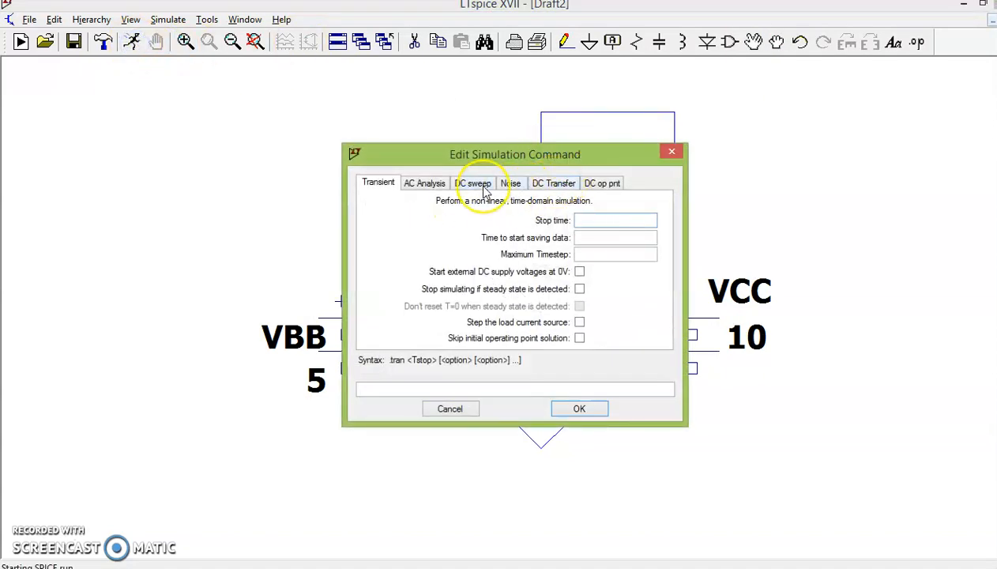
left_click(484, 188)
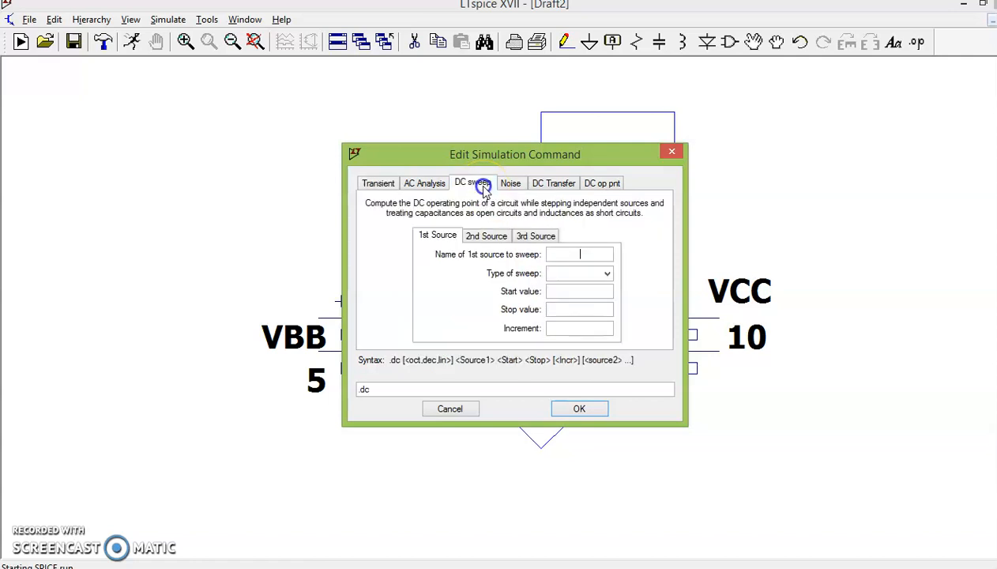
left_click(566, 252)
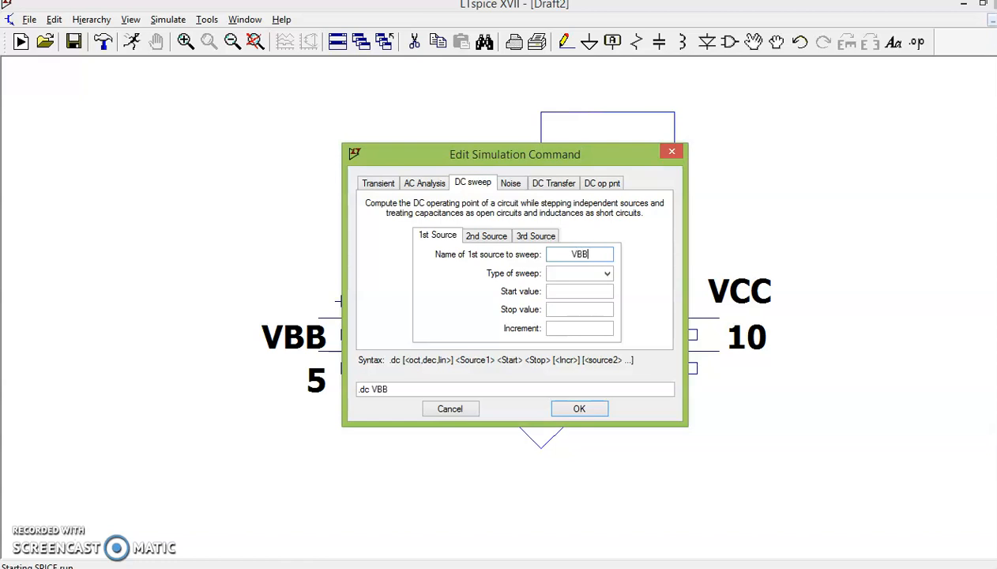
left_click(602, 273)
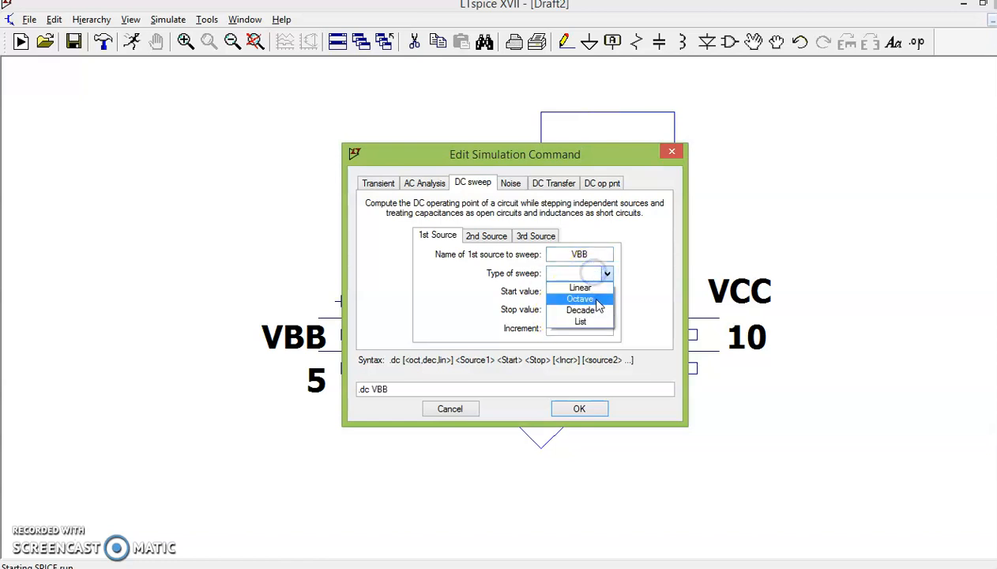
left_click(603, 288)
left_click(601, 293)
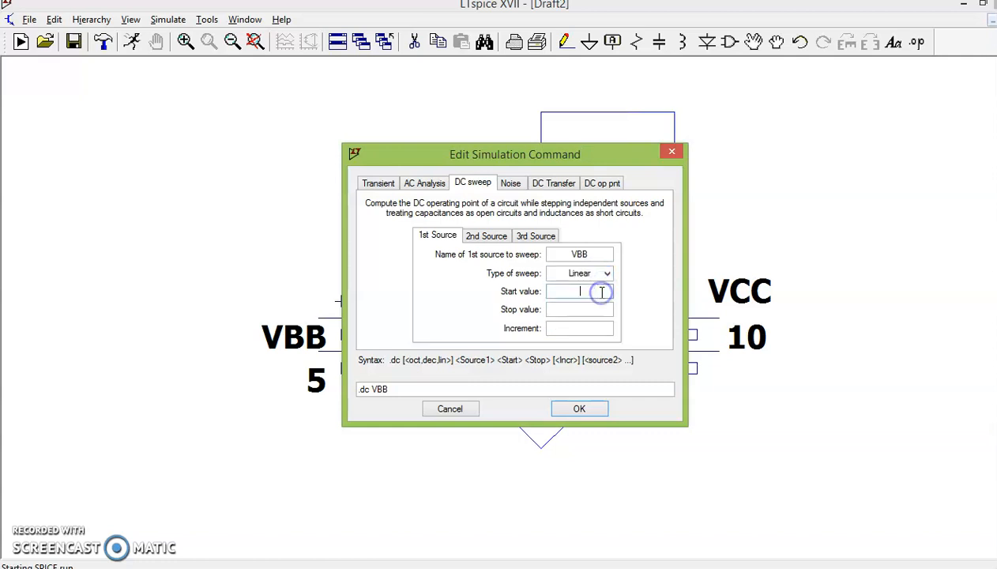
type("0")
left_click(595, 314)
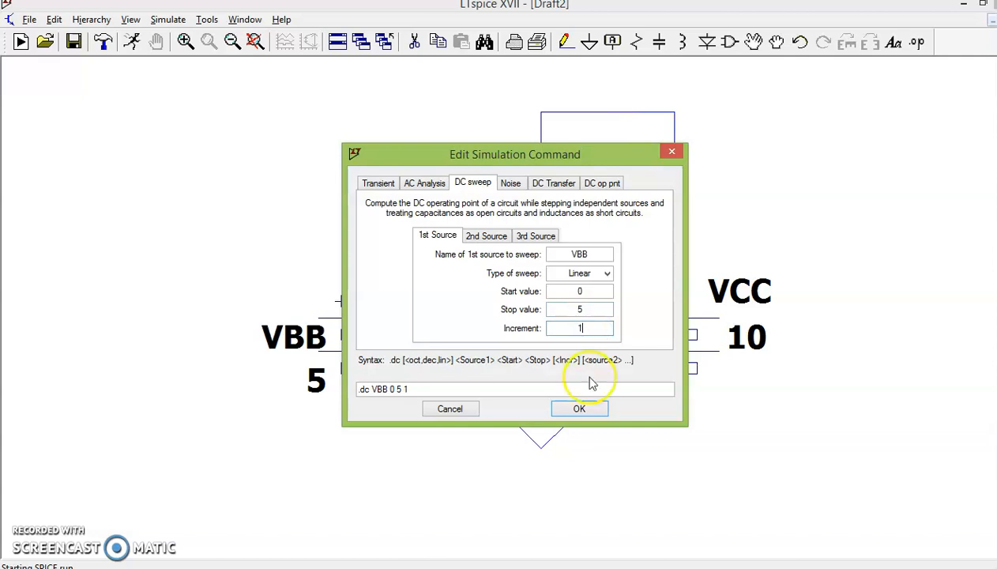
left_click(595, 417)
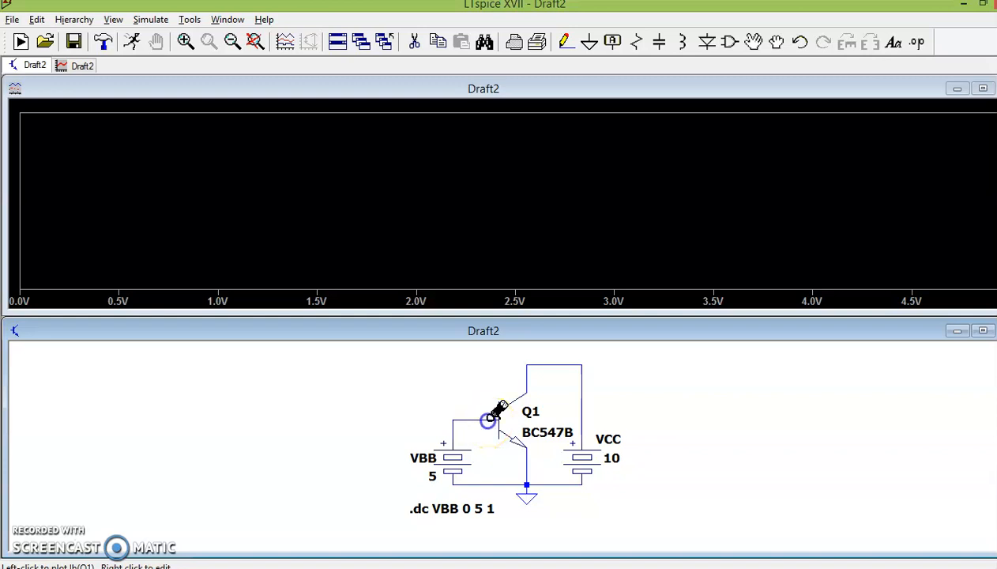
left_click(494, 413)
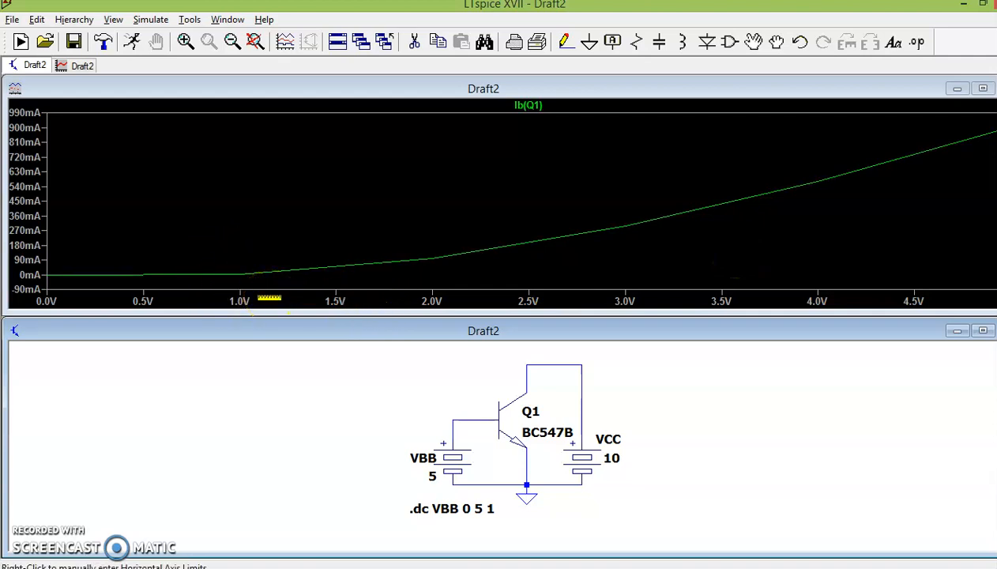
Step: Add VCC as the second DC sweep source, linear from 0 to 10 in increments of 5, and rerun the simulation
right_click(444, 507)
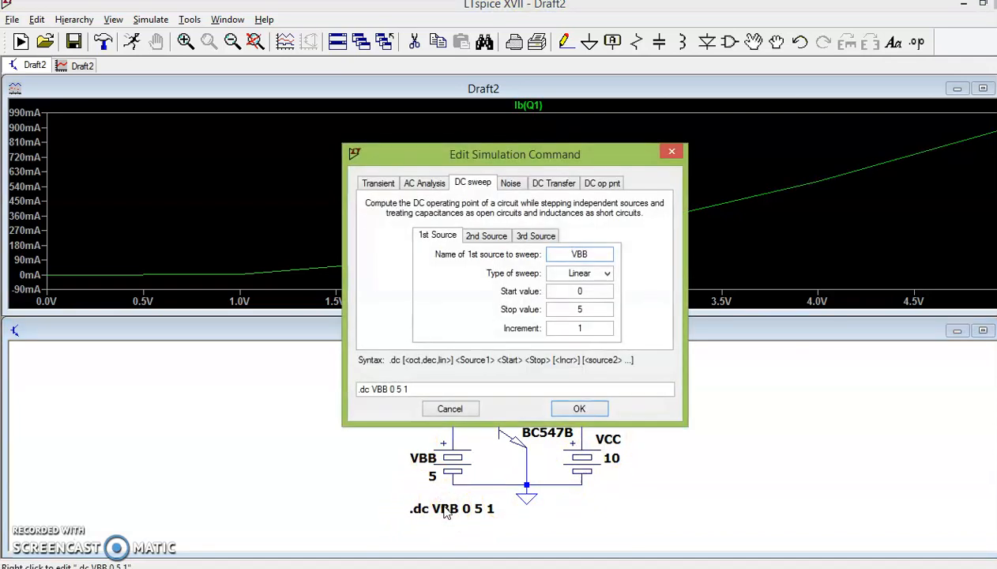
left_click(486, 236)
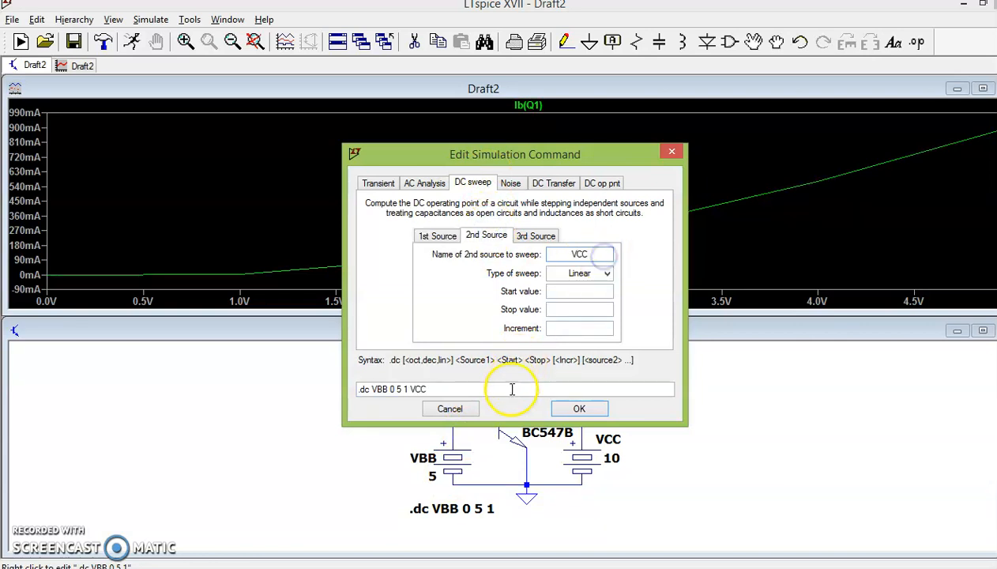
left_click(596, 289)
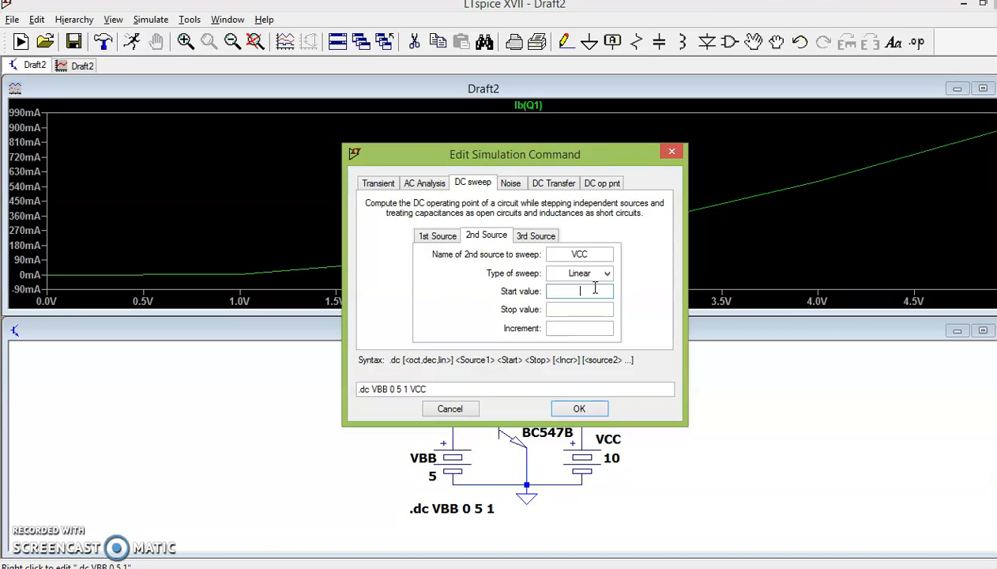
type("0")
left_click(596, 313)
type("10")
left_click(585, 328)
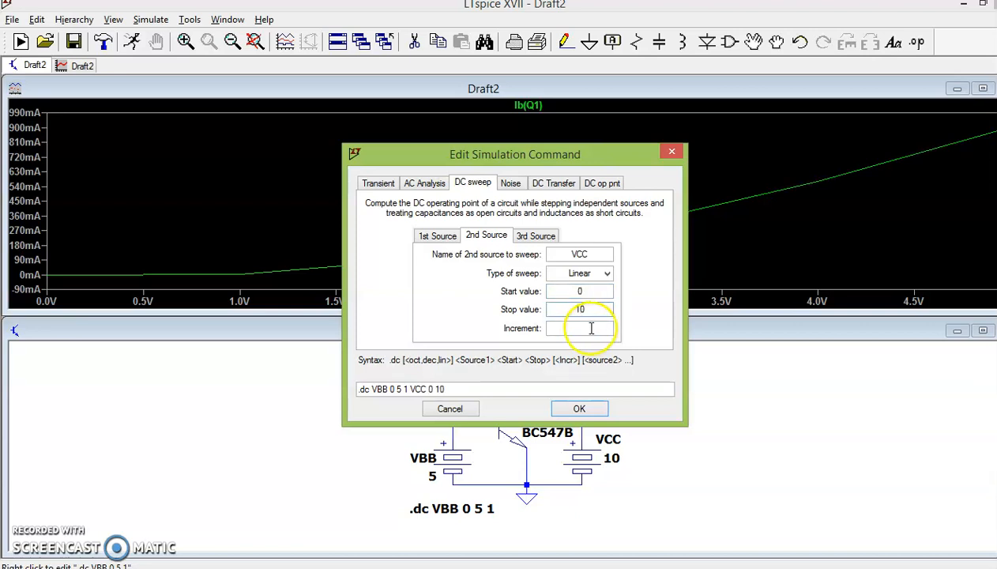
type("5")
left_click(559, 408)
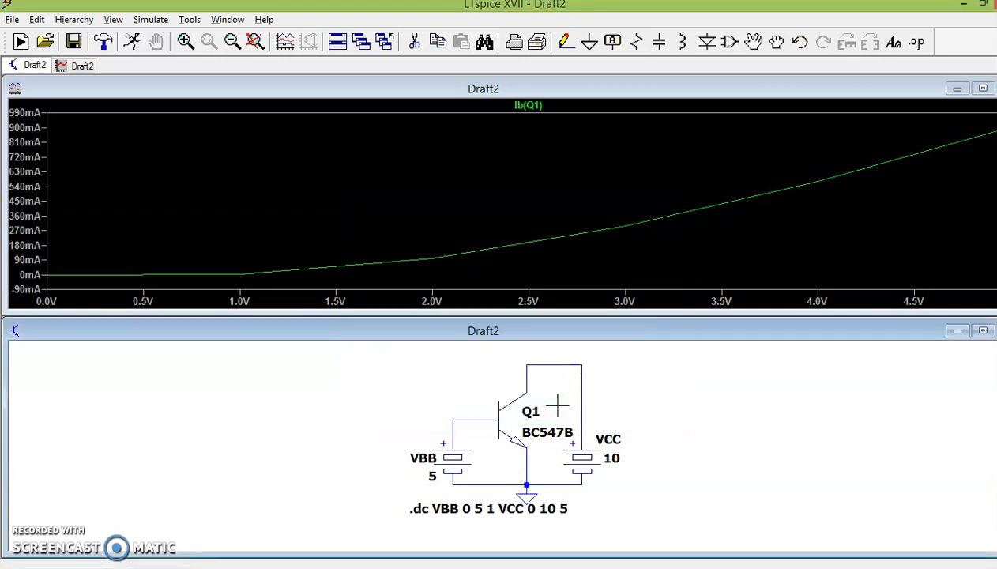
left_click(132, 42)
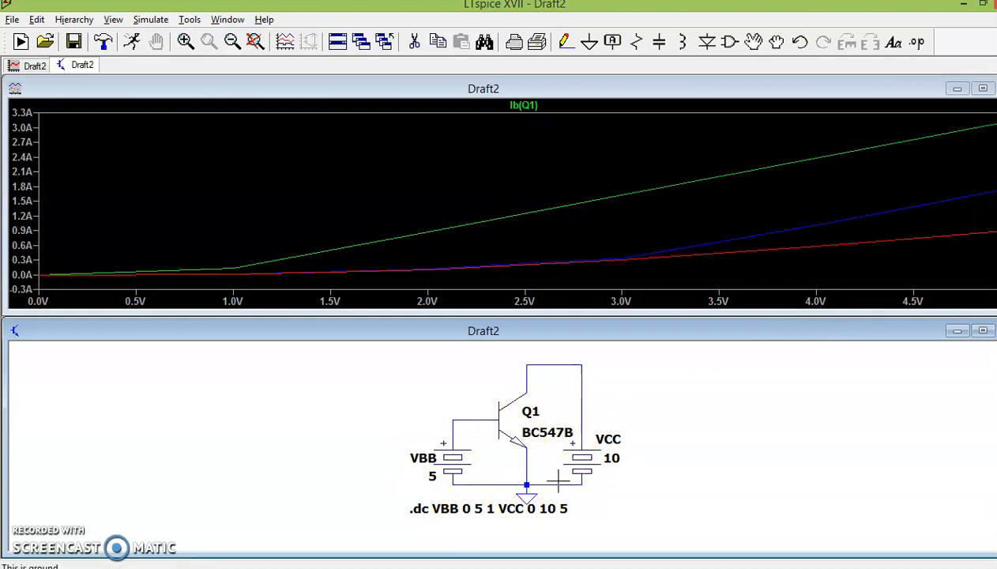
Step: Change the first DC sweep source to VCC with a stop value of 10 and an increment of 2
left_click(525, 451)
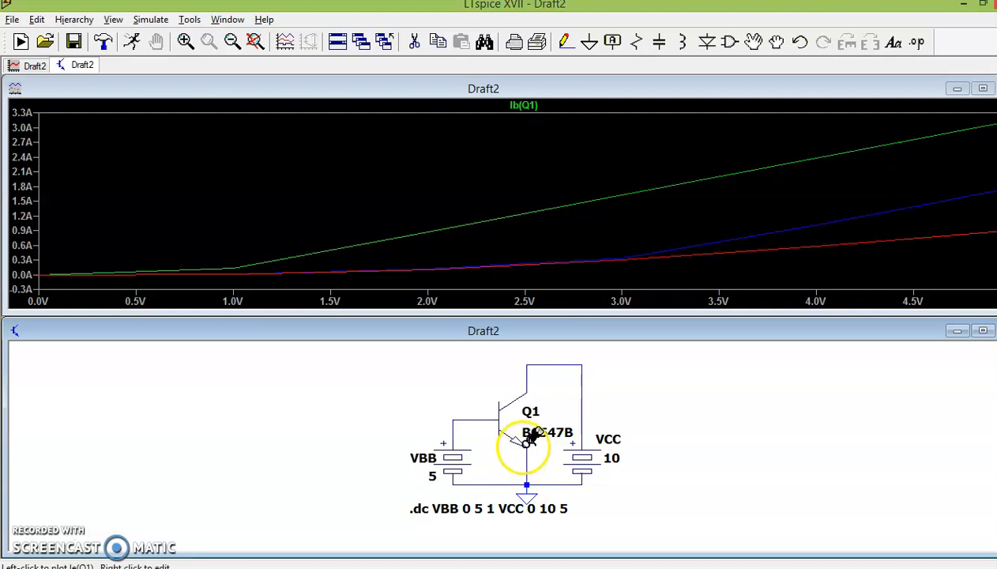
left_click(455, 509)
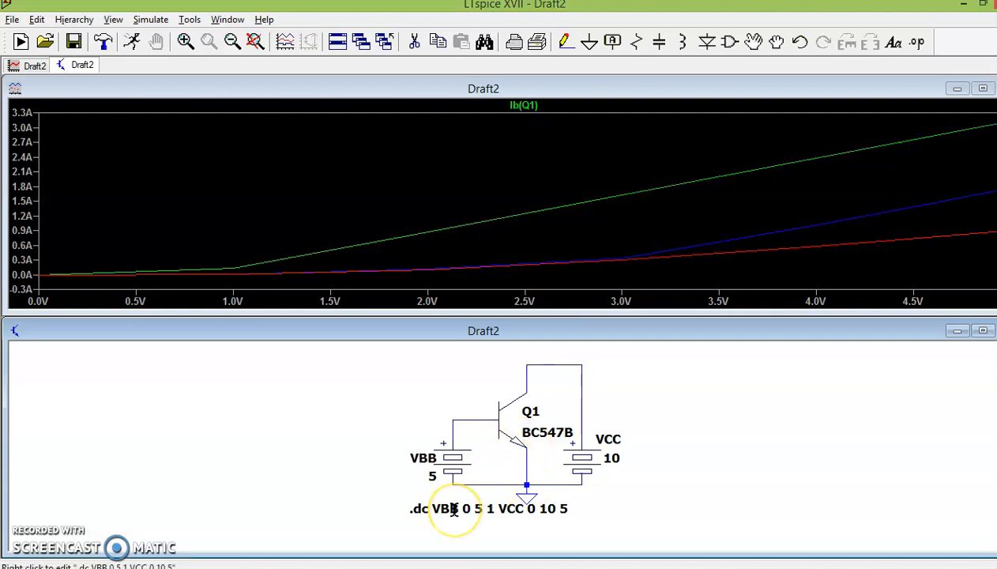
right_click(454, 509)
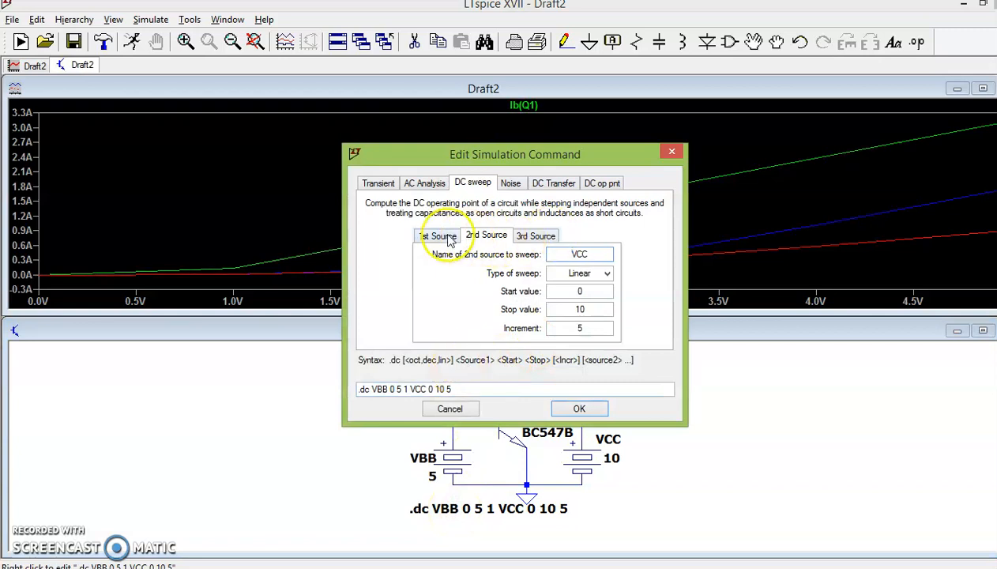
left_click(450, 241)
left_click(593, 253)
key("BackSpace")
key("BackSpace")
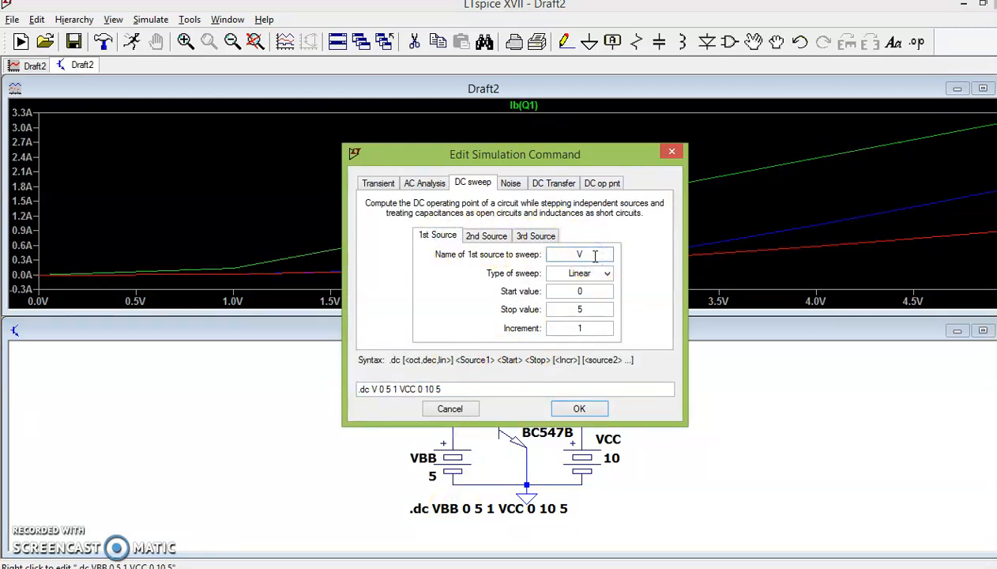
type("CC")
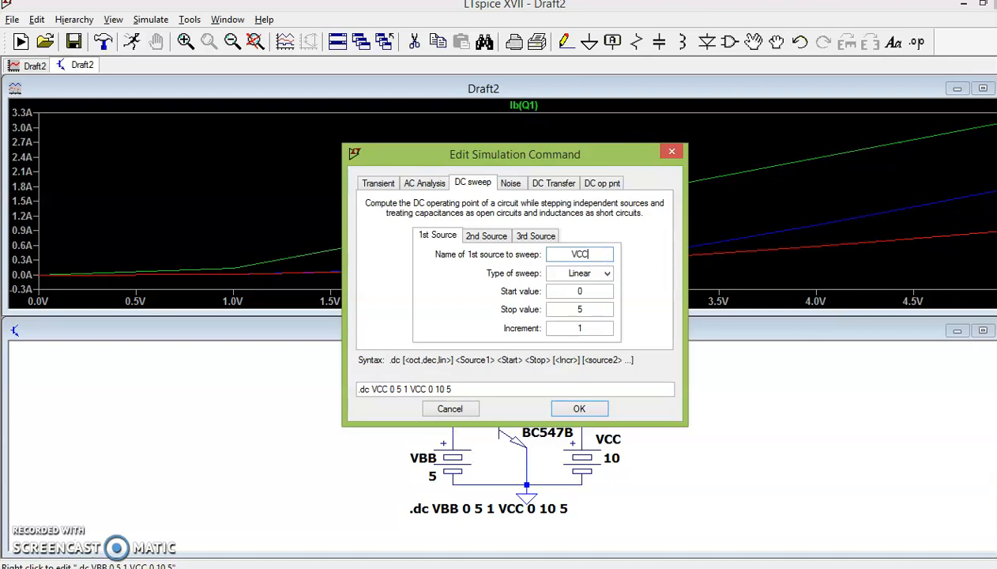
left_click(586, 310)
key("BackSpace")
type("10")
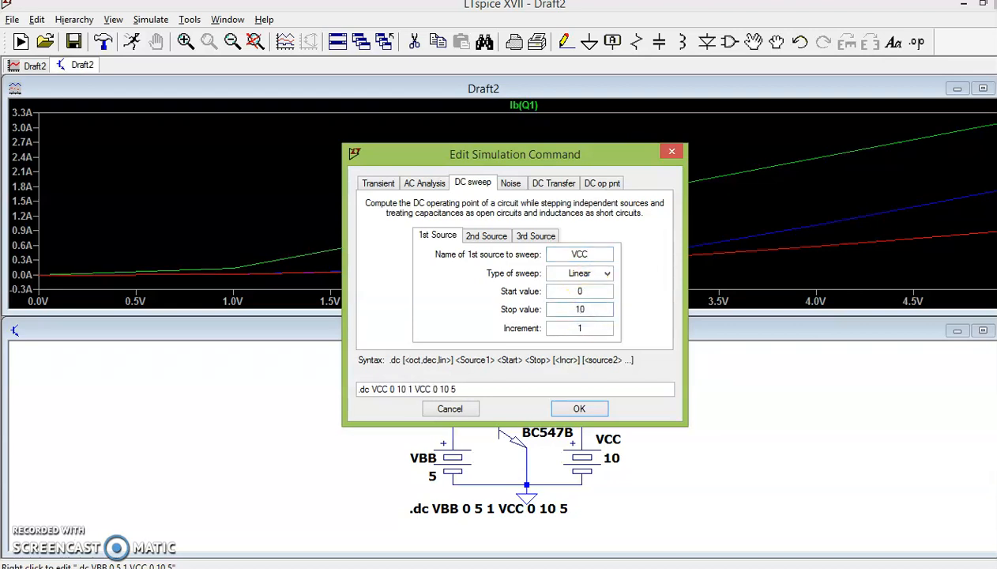
left_click(592, 328)
key("BackSpace")
type("2")
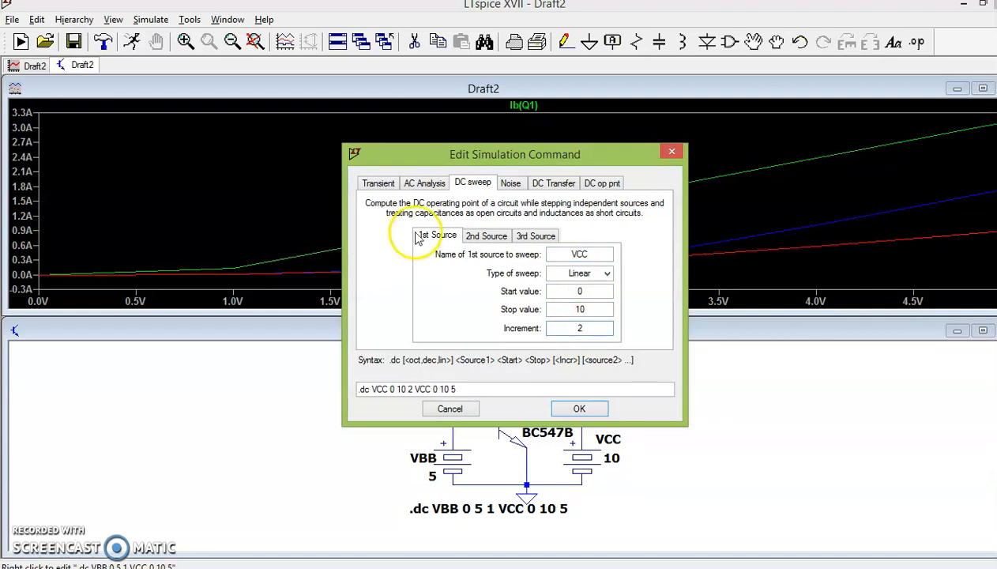
Step: Change the second DC sweep source to VBB with a stop value of 5 and an increment of 1, and rerun the simulation
left_click(486, 236)
left_click(595, 253)
key("BackSpace")
key("BackSpace")
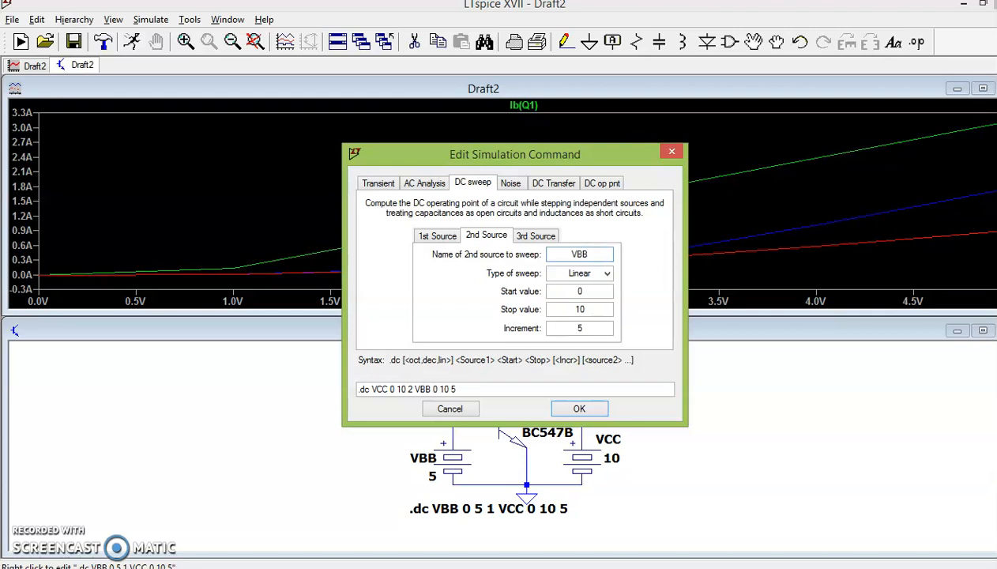
type("BB")
left_click(586, 309)
key("BackSpace")
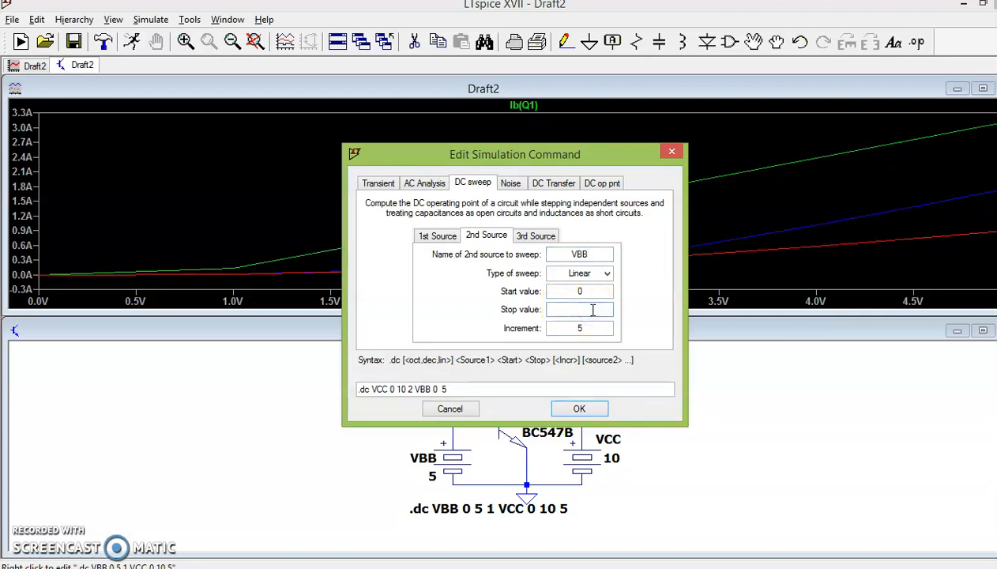
left_click(591, 327)
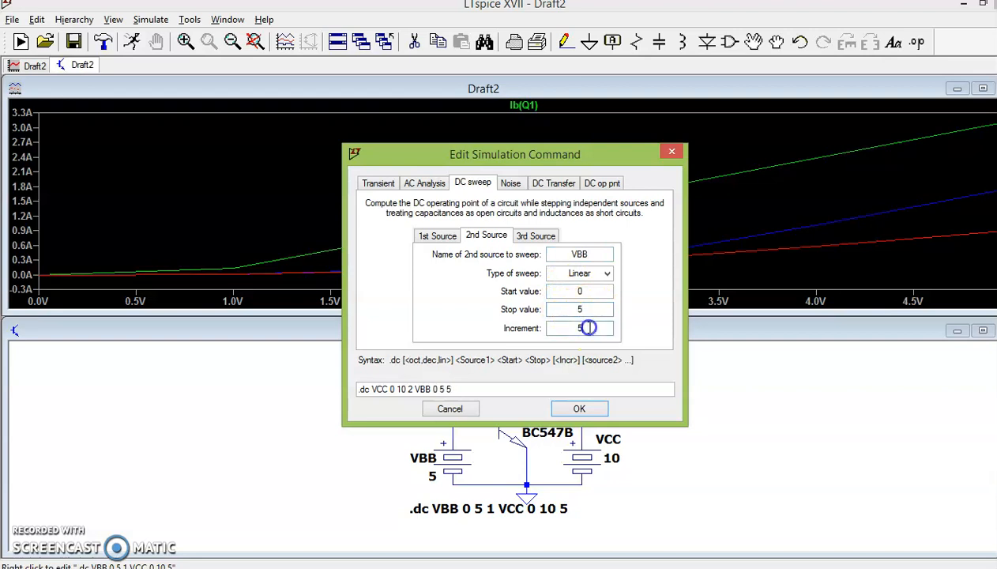
left_click(582, 409)
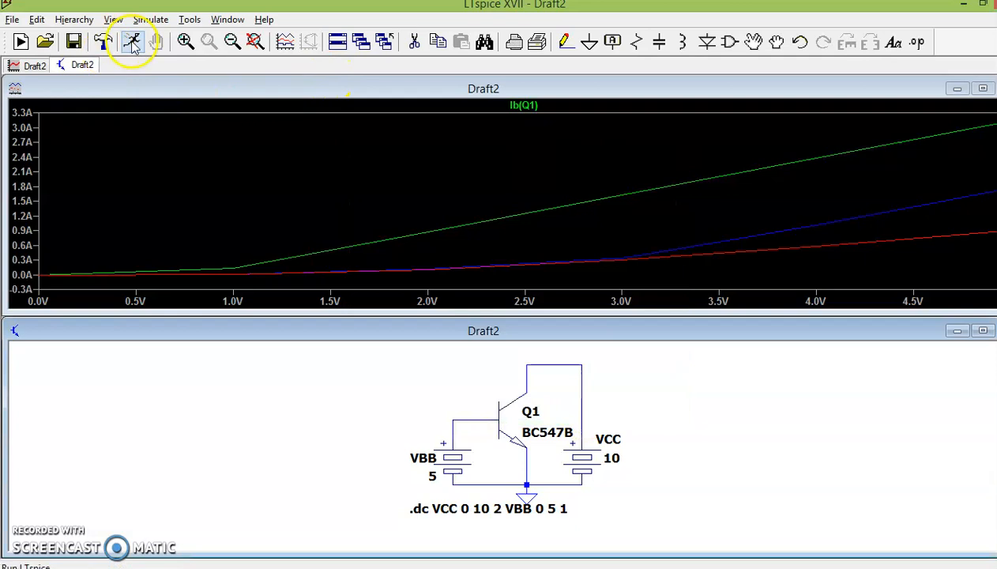
left_click(132, 41)
Step: Delete the Ib(Q1) trace from the waveform plot
left_click(530, 102)
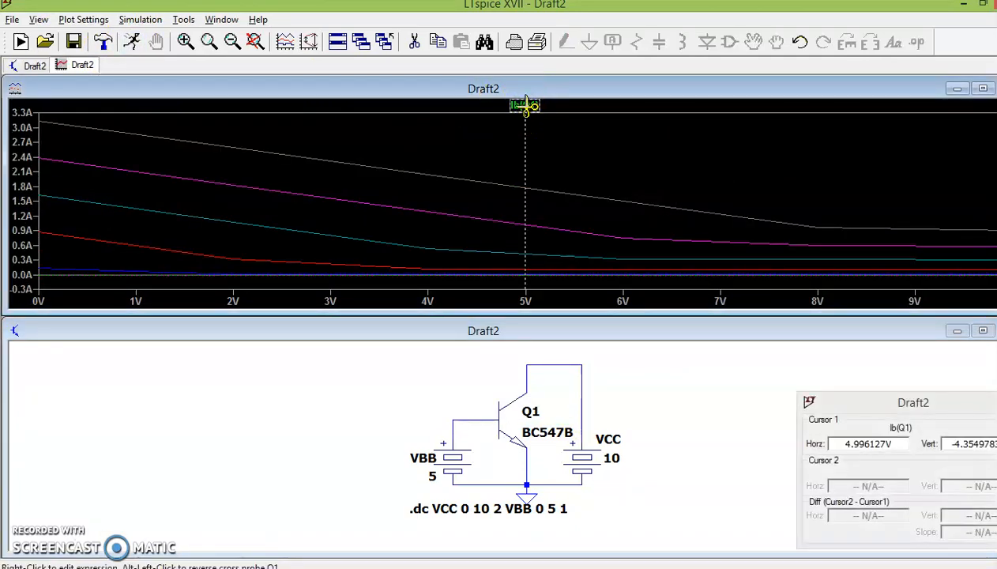
key("Delete")
left_click(526, 105)
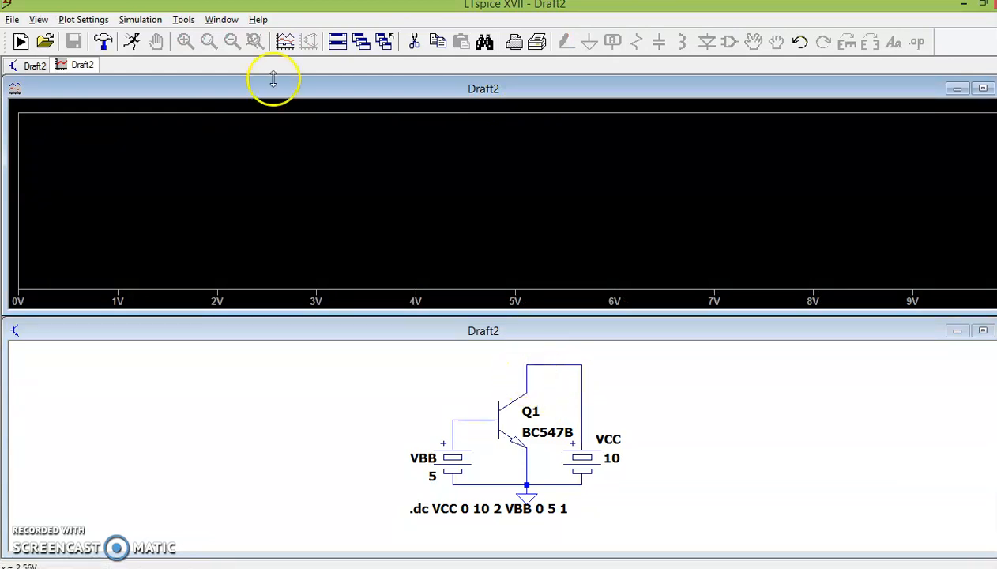
Step: Rerun the simulation and plot Q1's collector current
left_click(131, 42)
left_click(518, 351)
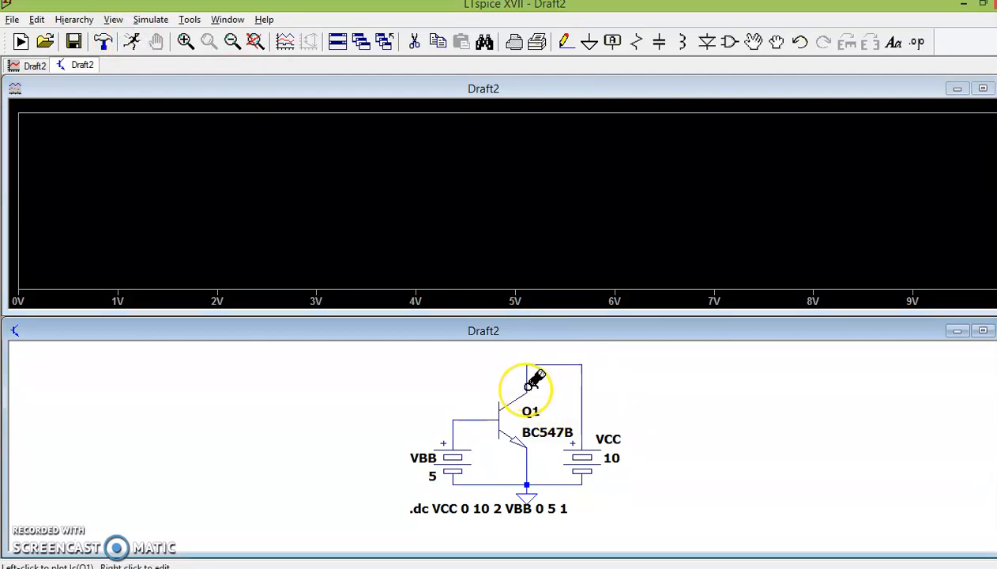
left_click(527, 386)
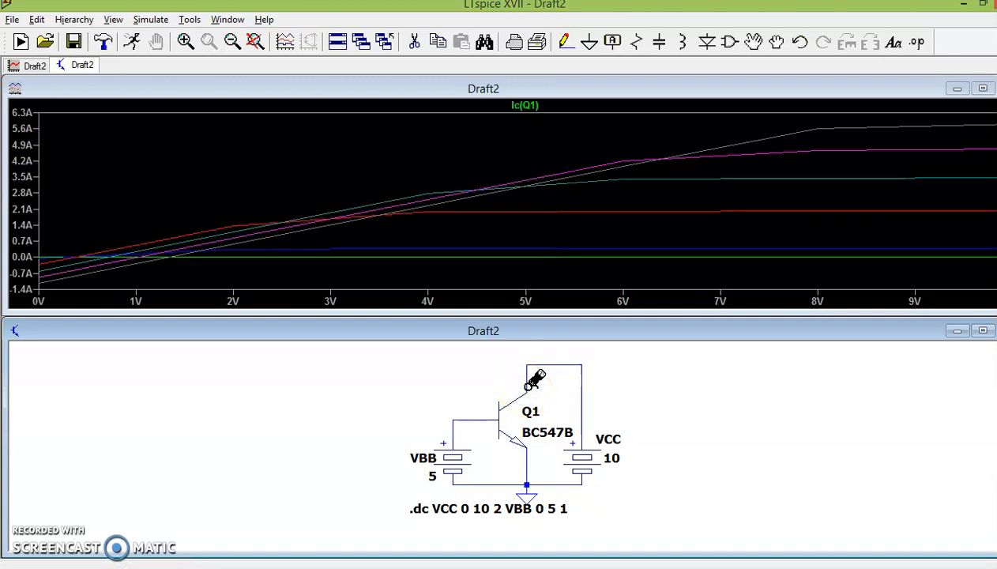
Step: Maximize the waveform plot to examine the collector current curves and return to the schematic
left_click(982, 88)
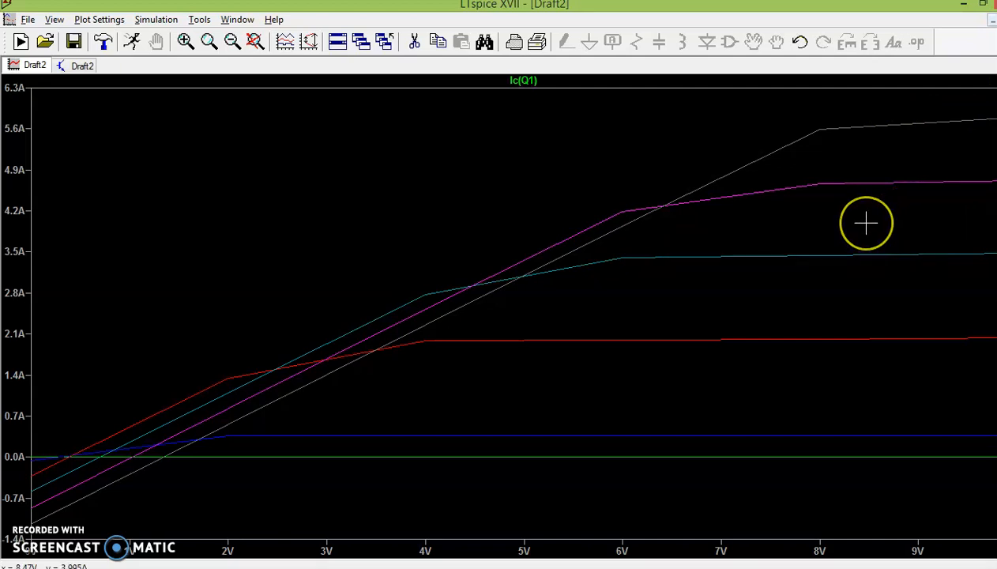
left_click(83, 66)
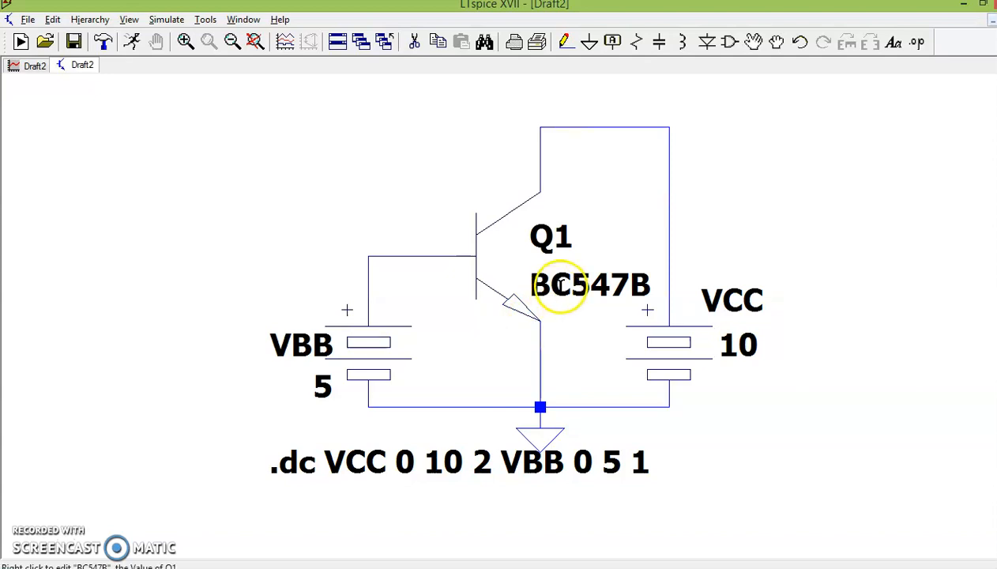
Step: Delete the BC547B transistor and place a pnp transistor in the same spot, connected to the existing wires
key("Delete")
left_click(508, 309)
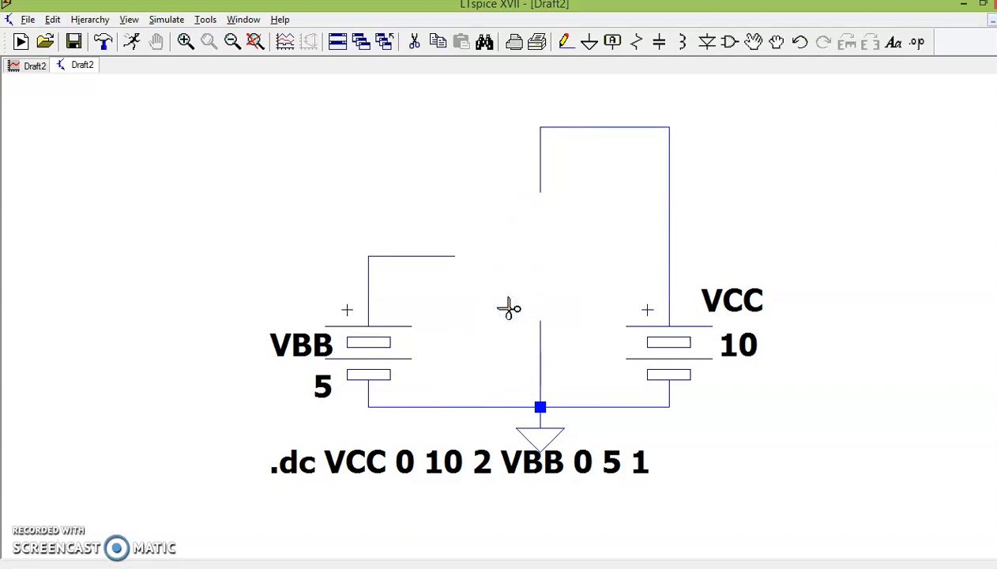
left_click(730, 49)
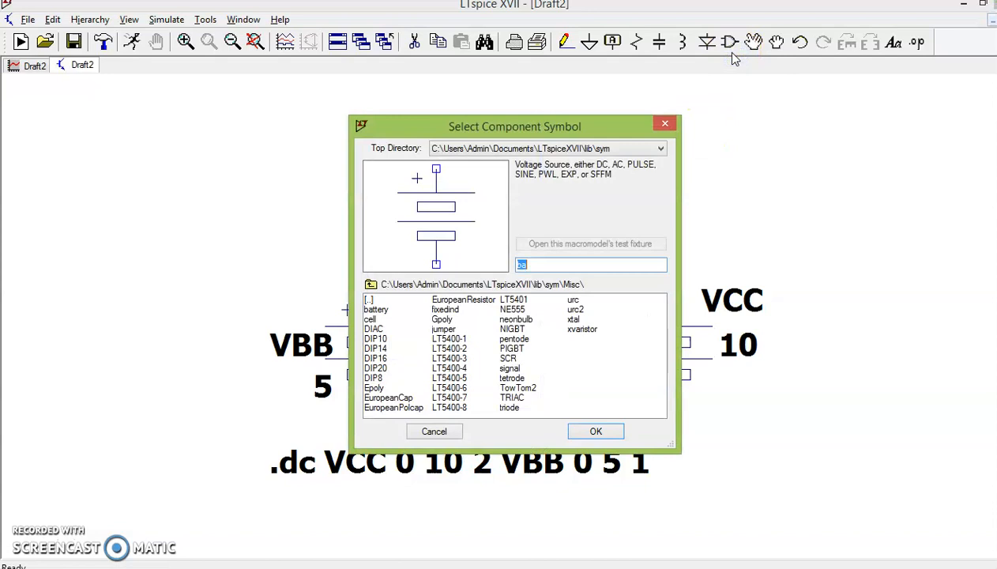
type("pnp")
key("Return")
left_click(632, 162)
left_click_drag(632, 162, 501, 250)
left_click(501, 249)
key("Escape")
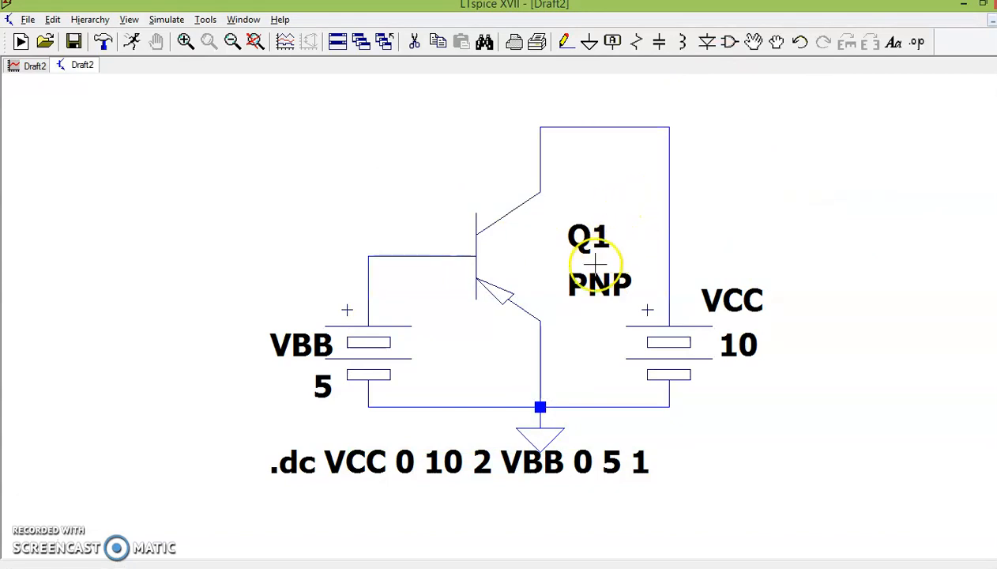
Step: Move the Q1 name and PNP value labels closer to the transistor symbol
left_click(755, 41)
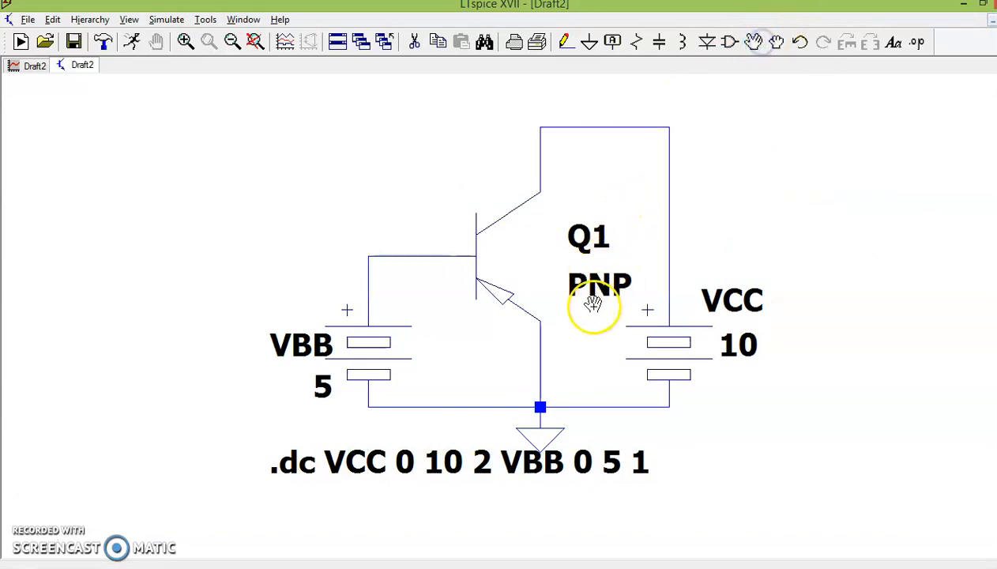
left_click(605, 293)
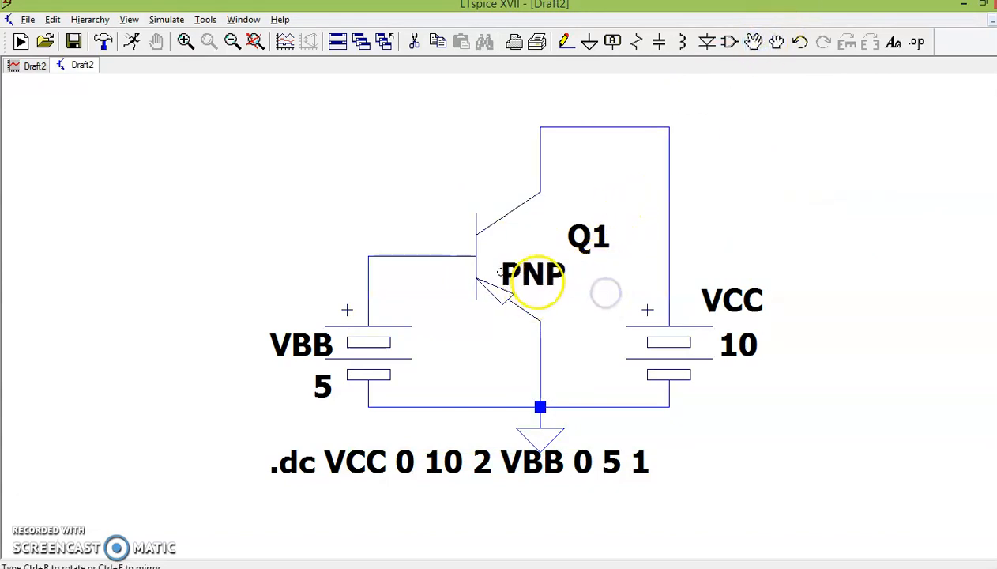
left_click(590, 237)
left_click(516, 238)
left_click(727, 280)
Step: Assign the NXP BC557B model to transistor Q1 from the bipolar transistor list
right_click(541, 269)
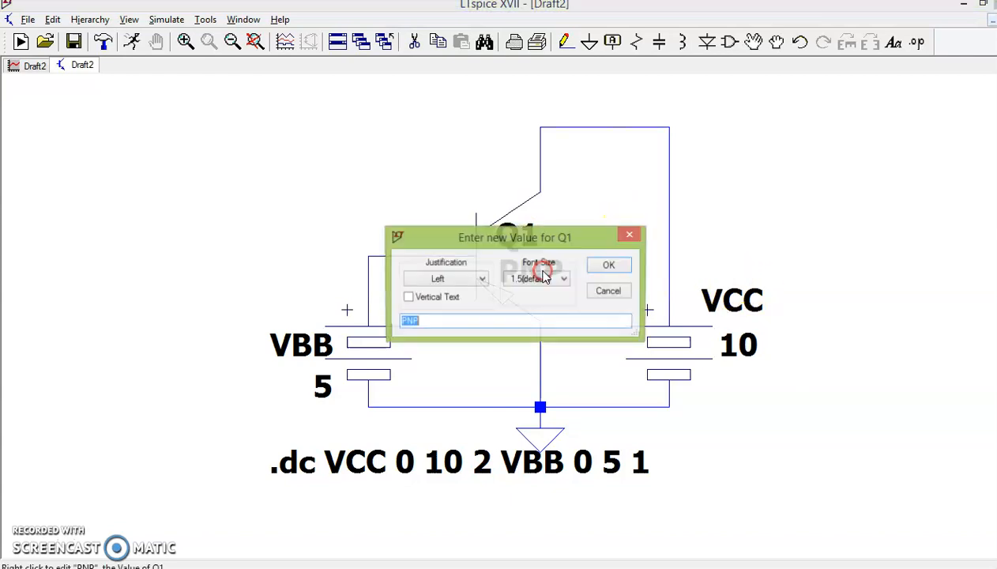
left_click(598, 293)
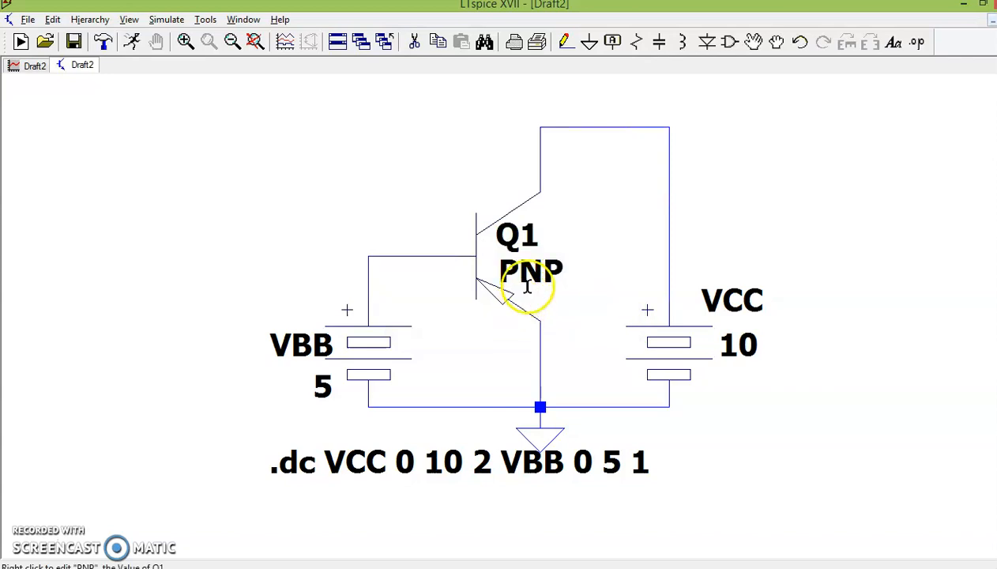
left_click(529, 298)
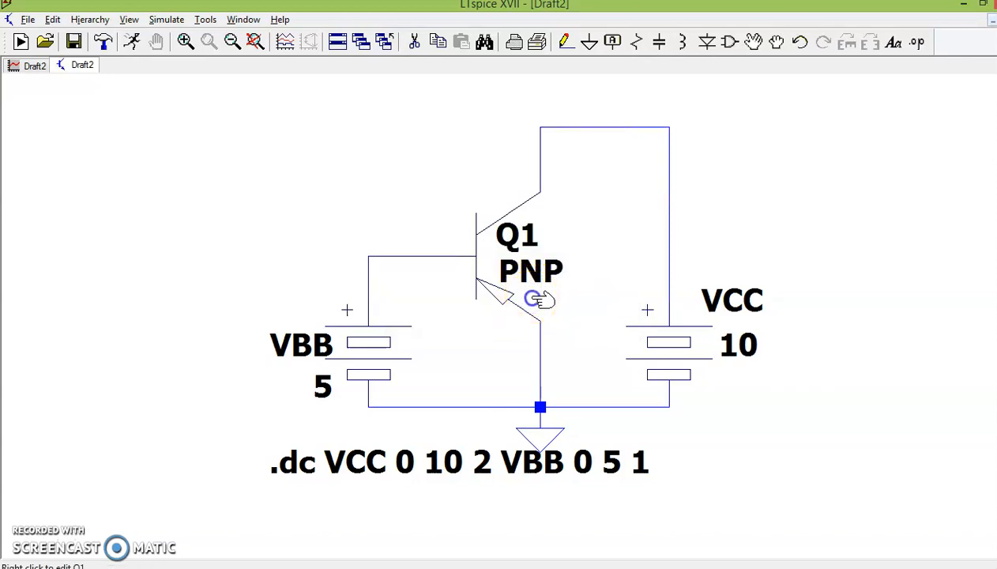
right_click(537, 298)
left_click(597, 263)
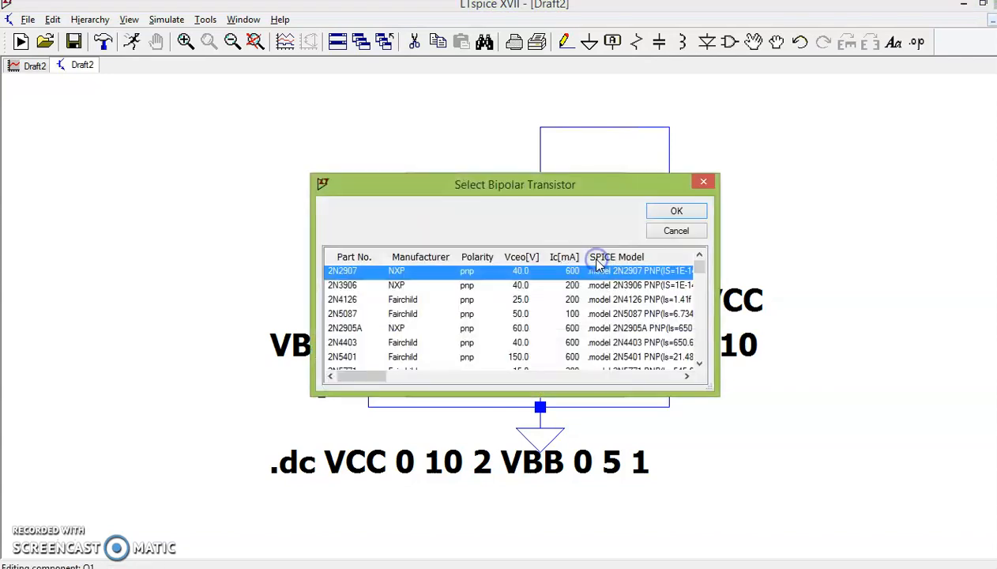
left_click_drag(700, 269, 706, 277)
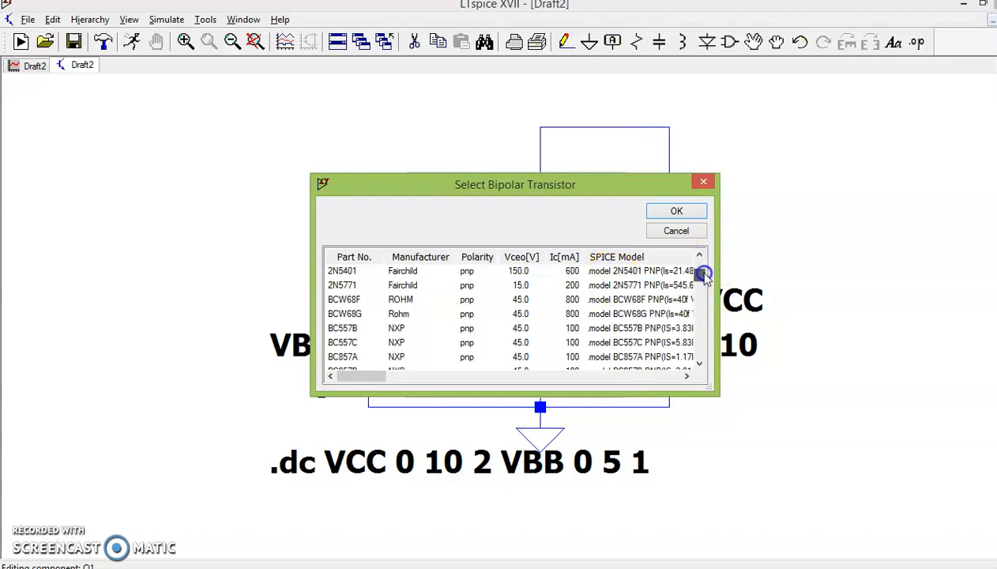
left_click(614, 332)
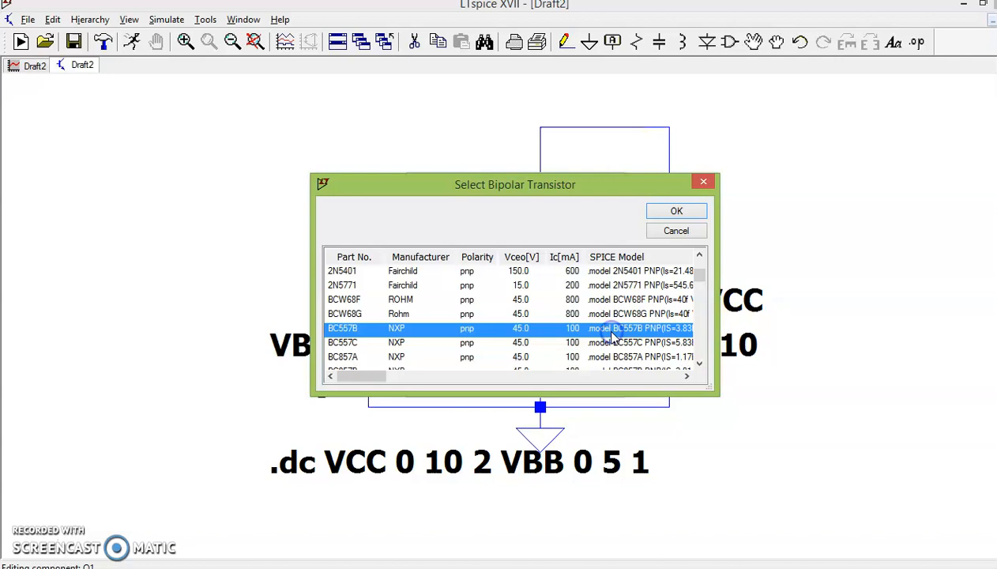
left_click(682, 211)
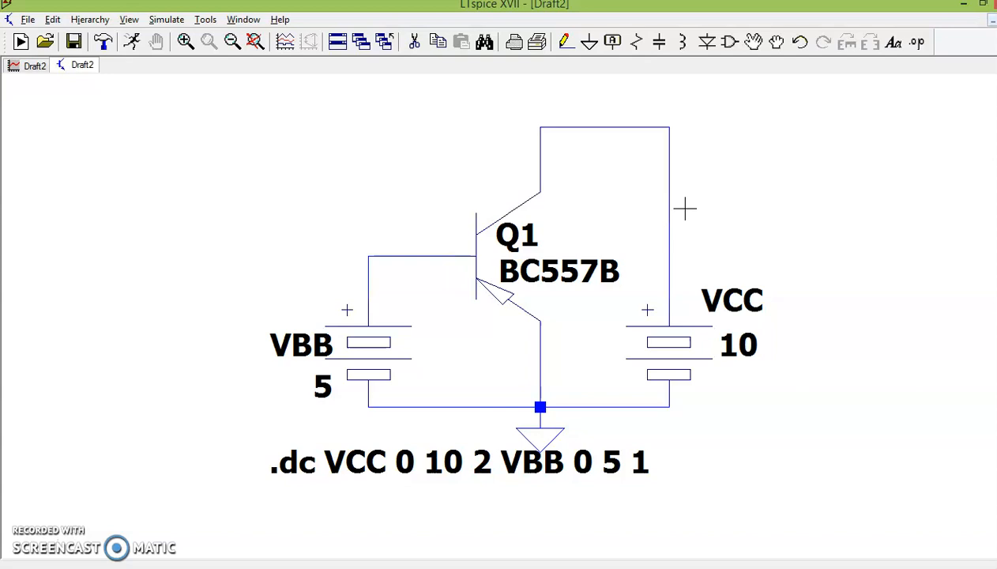
Step: Rerun the simulation, examine the PNP collector current curves in the maximized plot, and return to the schematic
left_click(133, 42)
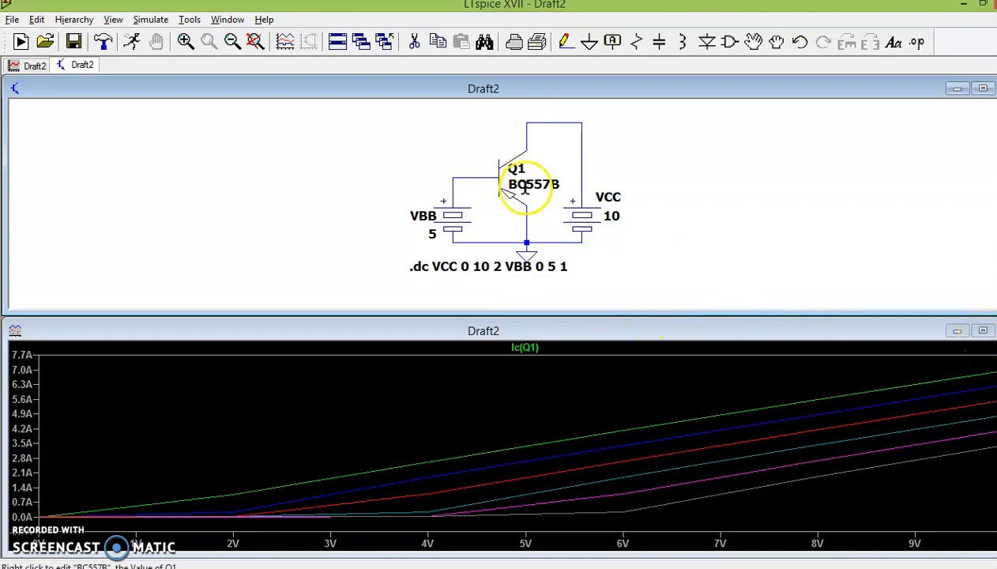
left_click(983, 331)
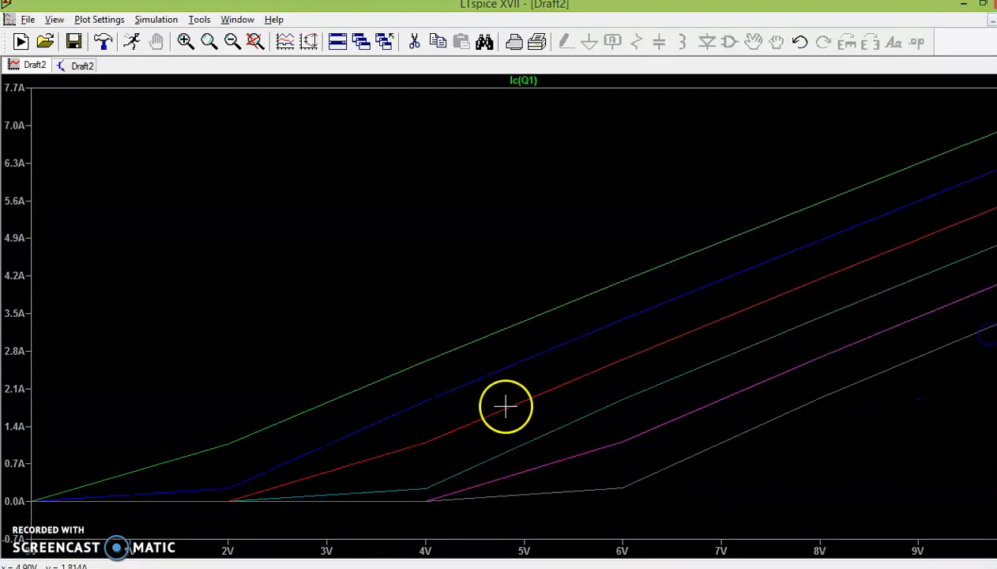
left_click(76, 67)
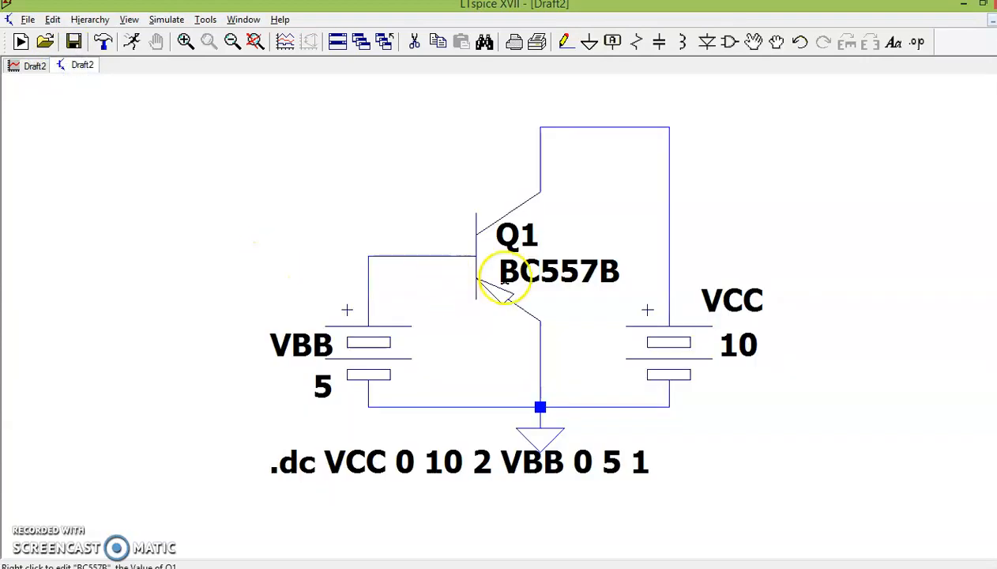
Step: Reverse the polarity of the VBB battery by rotating it 180 degrees and reconnecting it to the base and ground wires
left_click(752, 41)
left_click(379, 347)
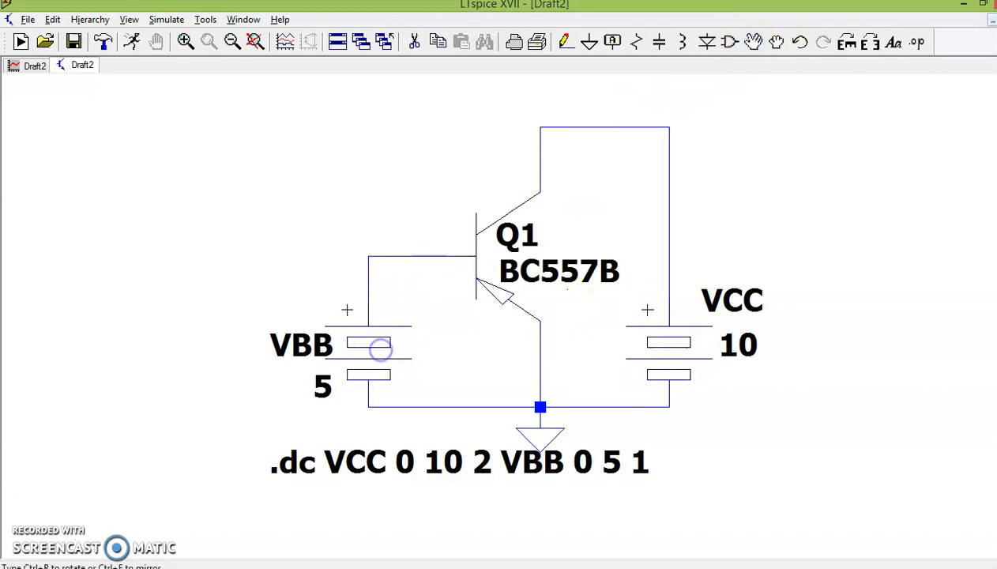
left_click(350, 355)
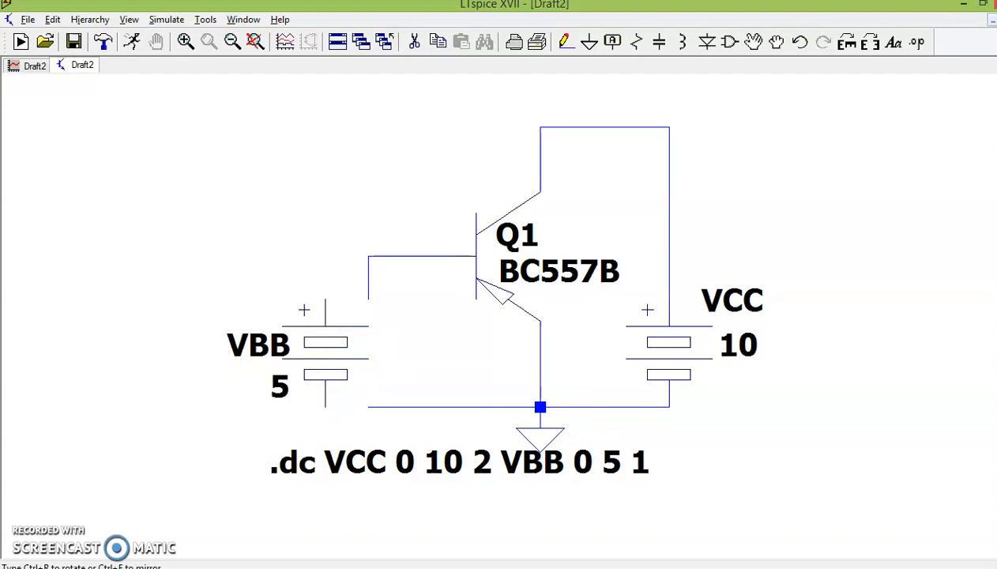
left_click(370, 350)
key("ctrl+r")
key("ctrl+r")
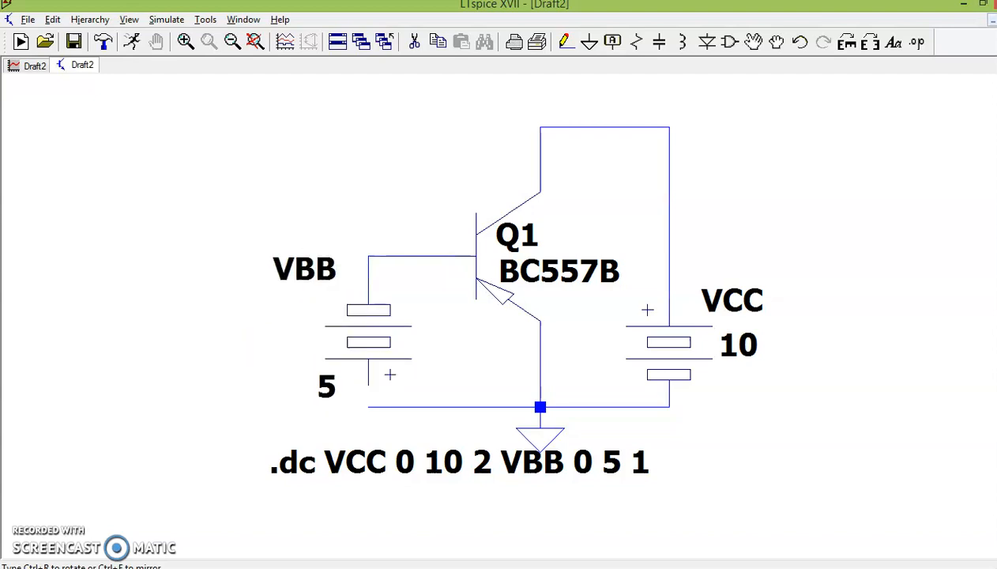
left_click(355, 360)
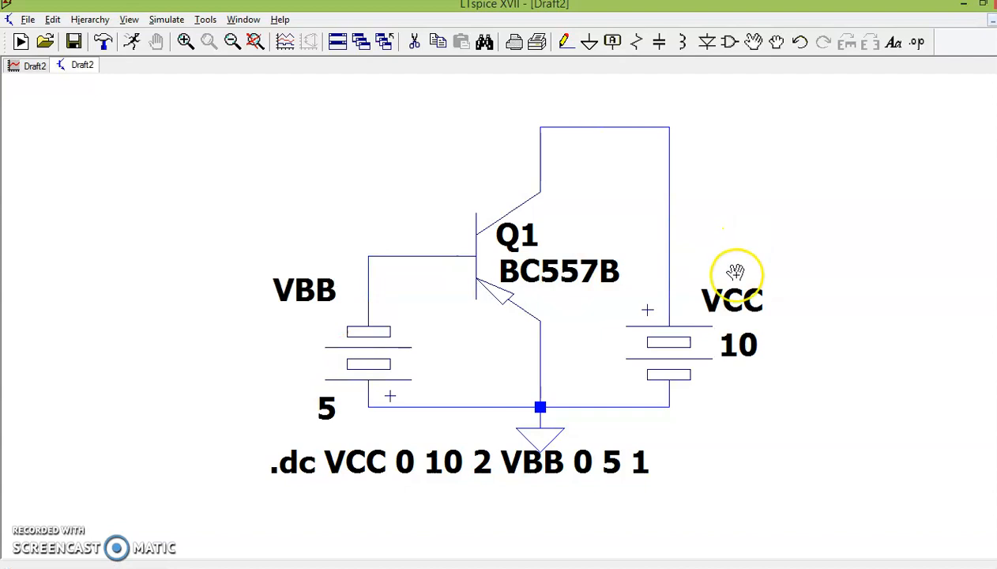
Step: Rotate the VCC battery 180 degrees and place it back between the collector and ground wires
left_click(680, 333)
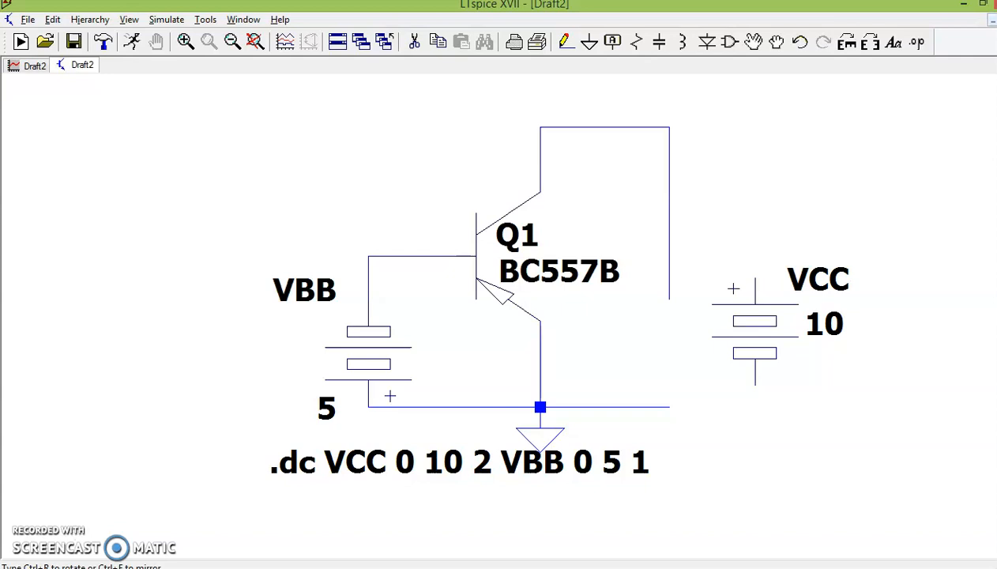
key("ctrl+r")
key("ctrl+r")
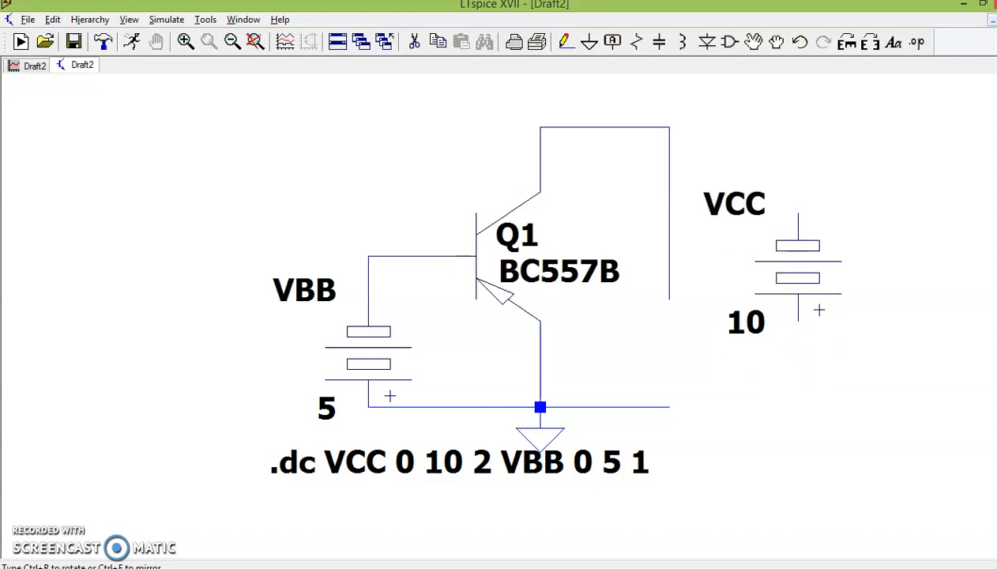
left_click(646, 385)
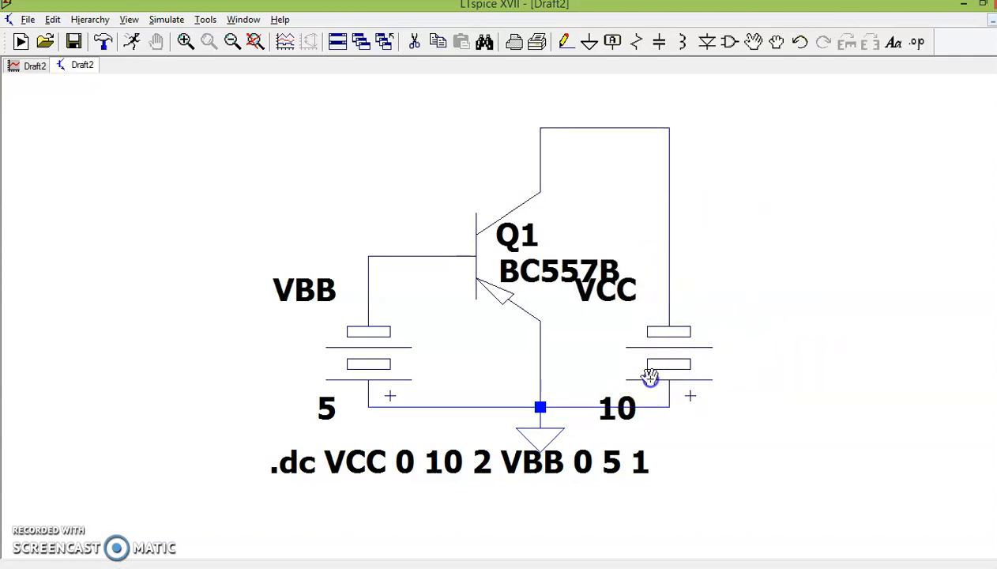
Step: Move the VCC and VBB name and value labels to the outer sides of their batteries
left_click(638, 296)
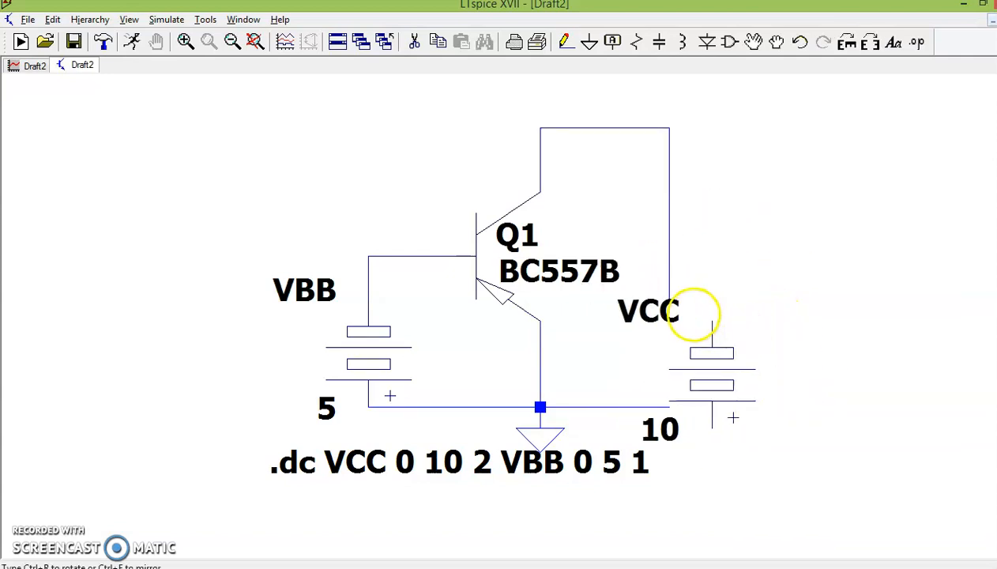
left_click(602, 294)
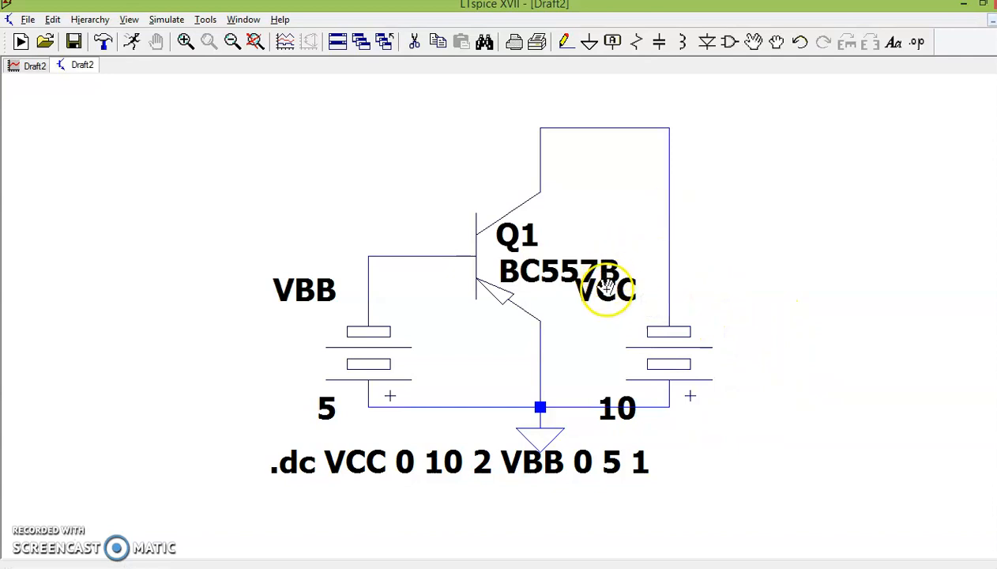
left_click(773, 351)
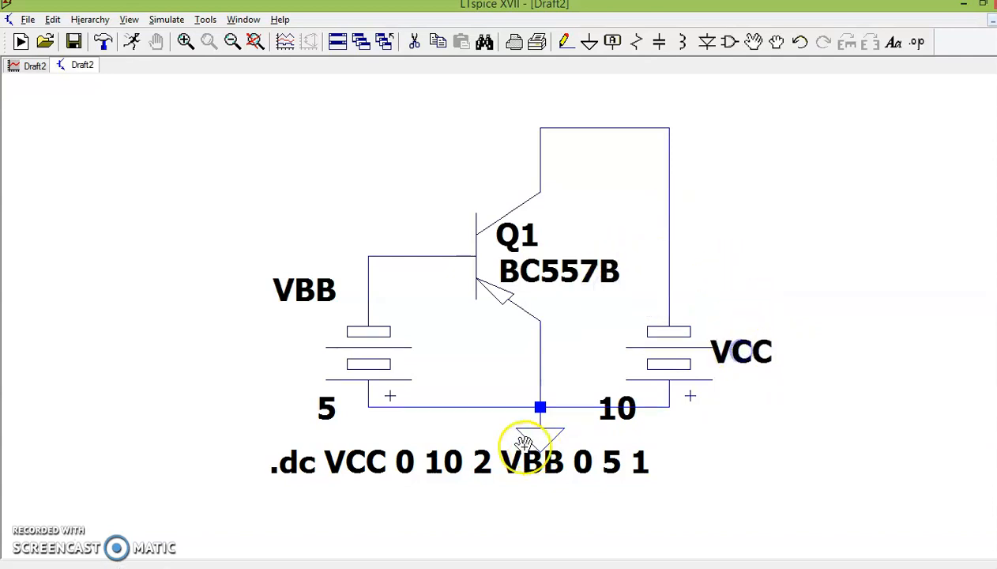
left_click(618, 409)
left_click(742, 388)
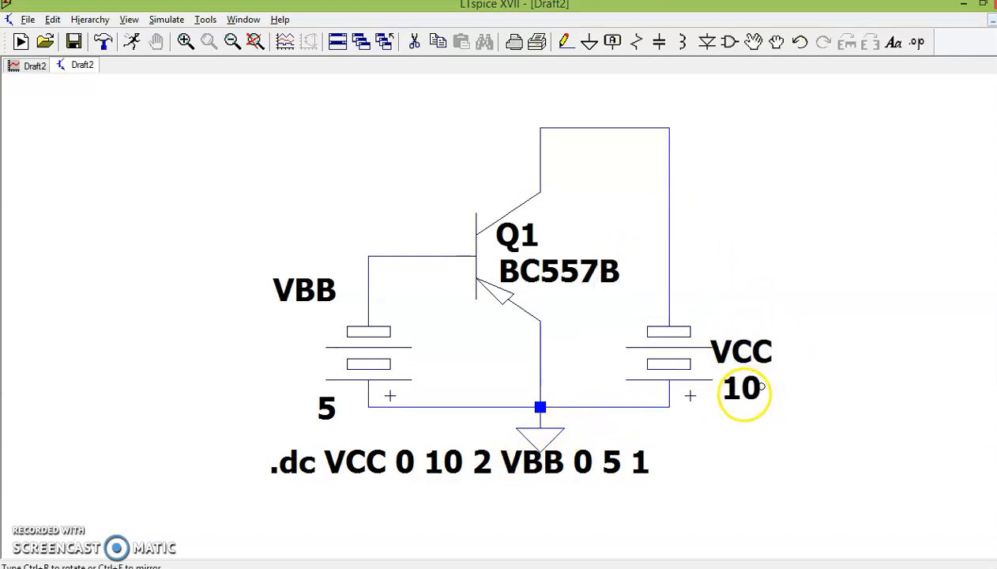
left_click(327, 409)
left_click(303, 367)
left_click(312, 290)
left_click(311, 328)
Step: Rerun the simulation, maximize the plot, and change the trace expression to -Ic(Q1)
left_click(131, 42)
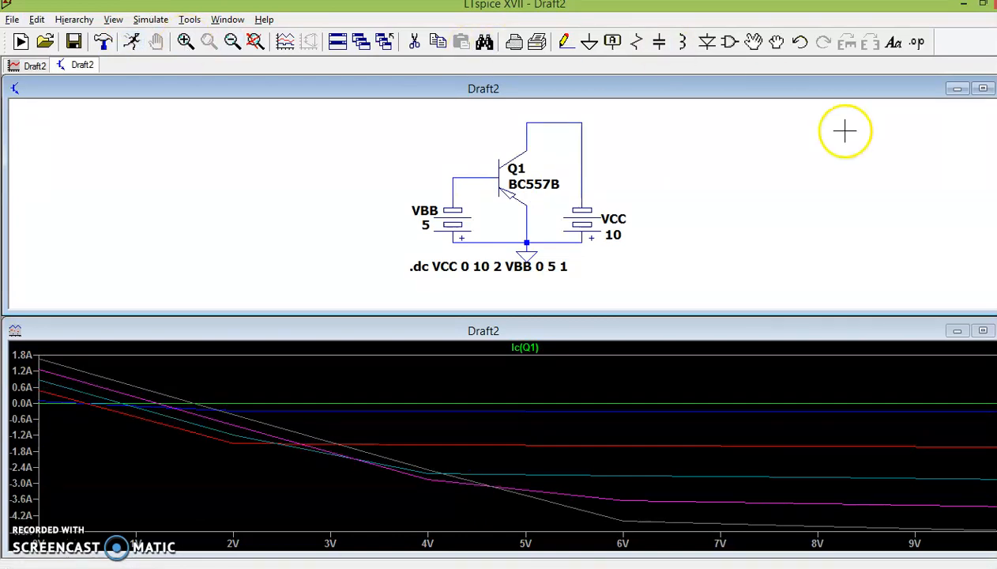
left_click(984, 331)
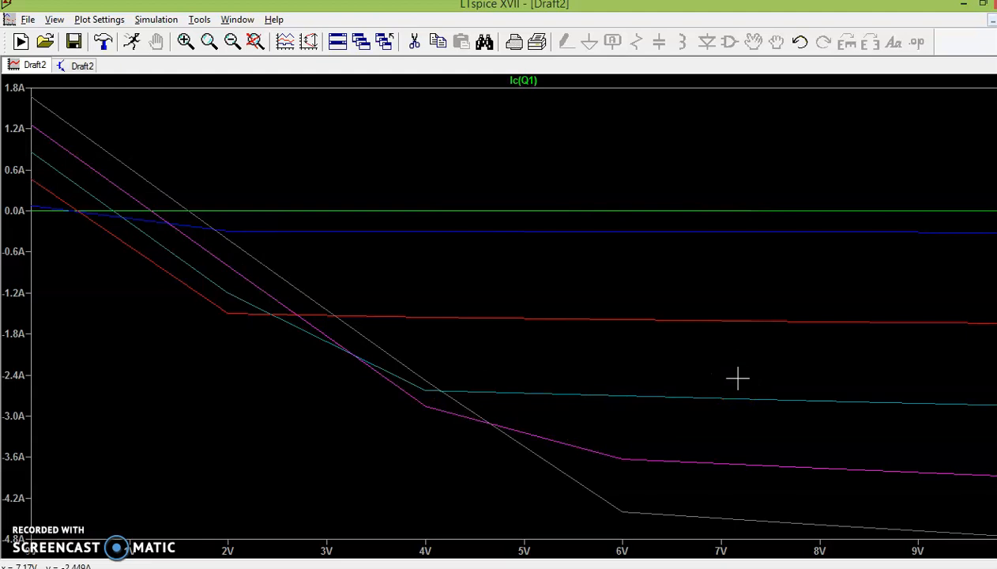
right_click(528, 81)
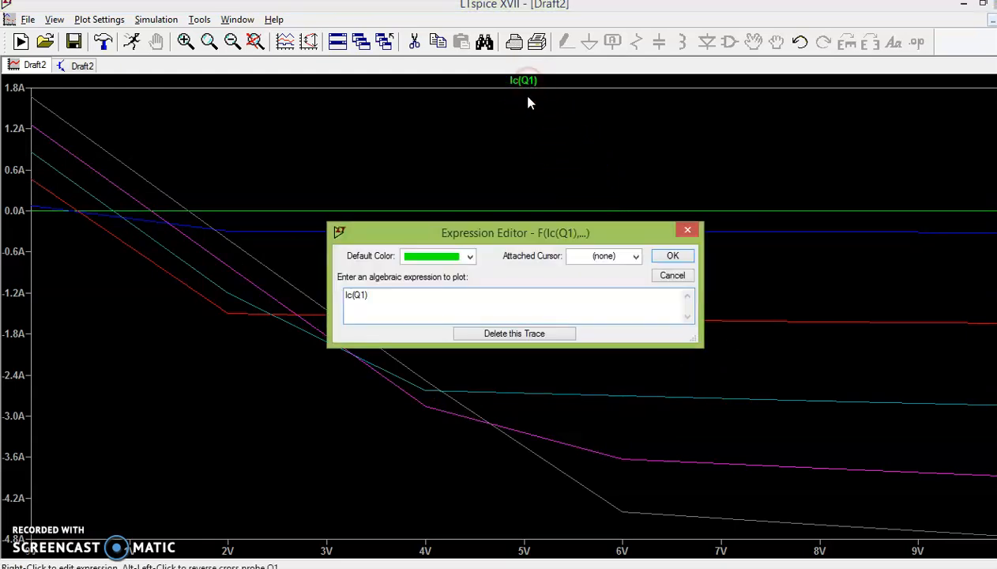
left_click(346, 295)
left_click(672, 256)
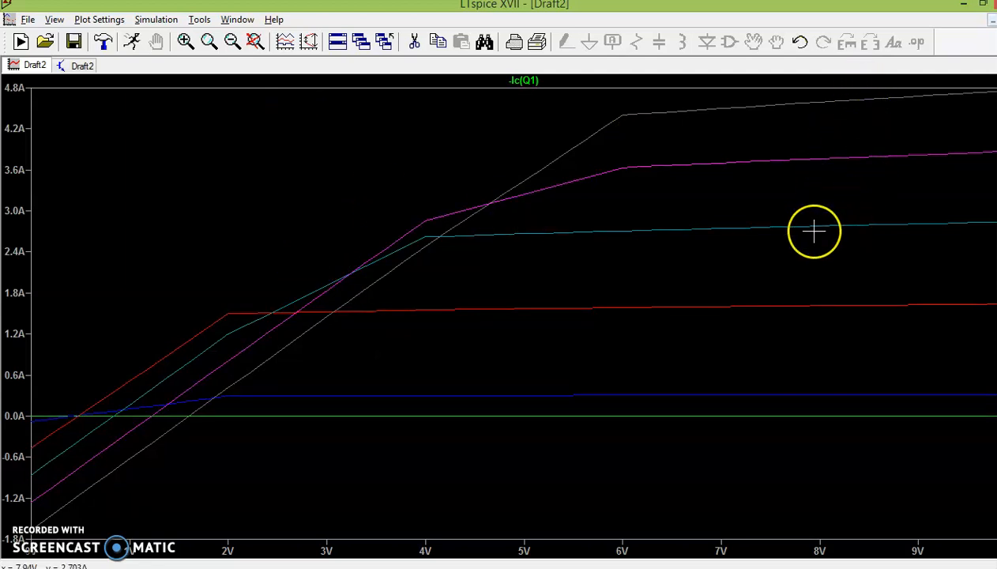
left_click(855, 166)
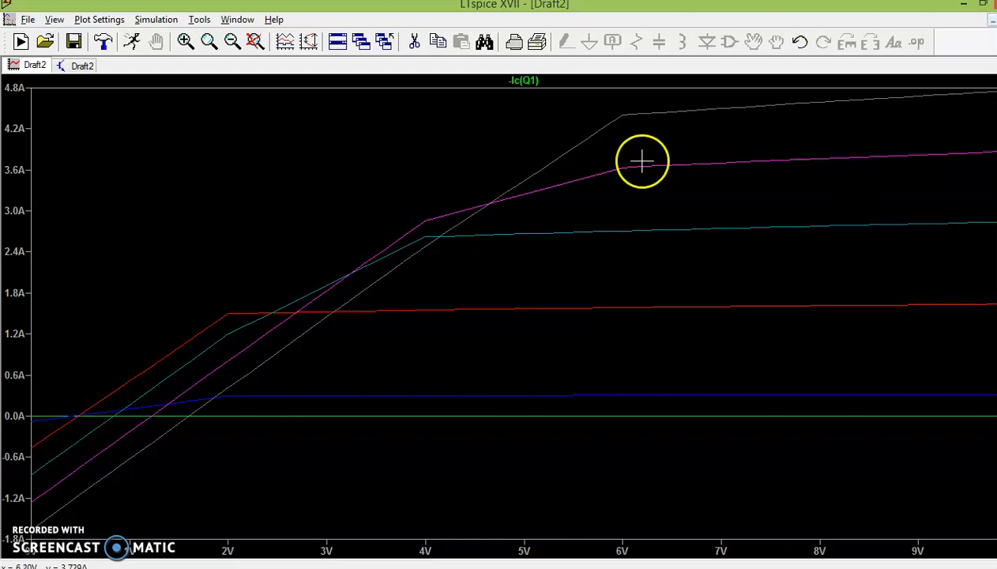
Step: Set the DC sweep's first source to VBB, stopping at 5 V in 1 V increments
left_click(82, 65)
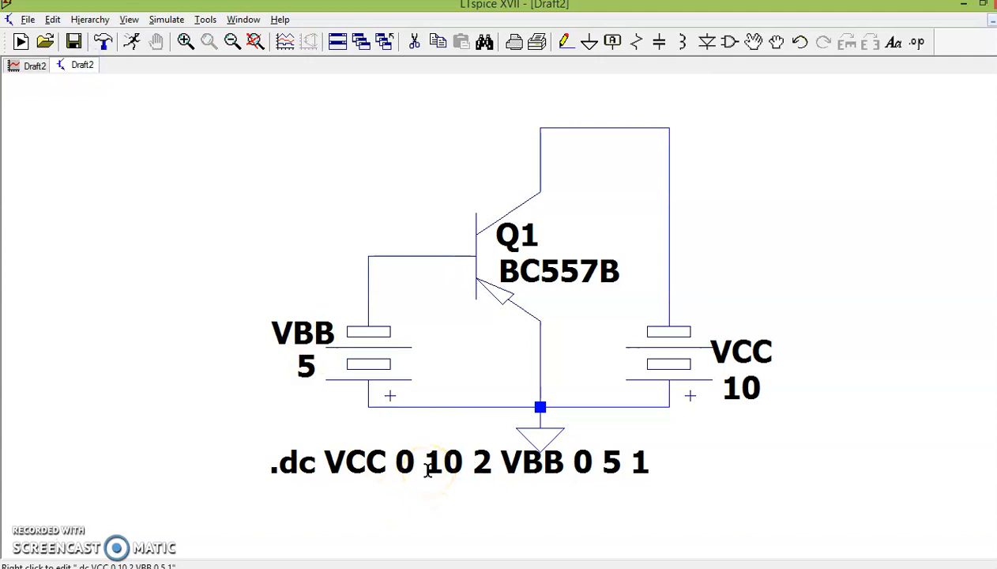
right_click(378, 462)
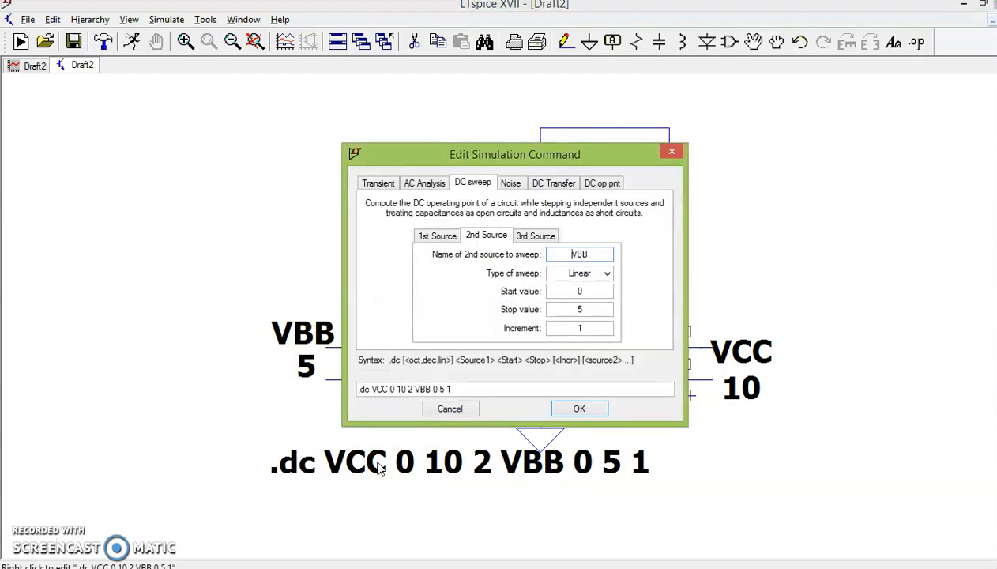
left_click(441, 236)
left_click(598, 256)
key("BackSpace")
key("BackSpace")
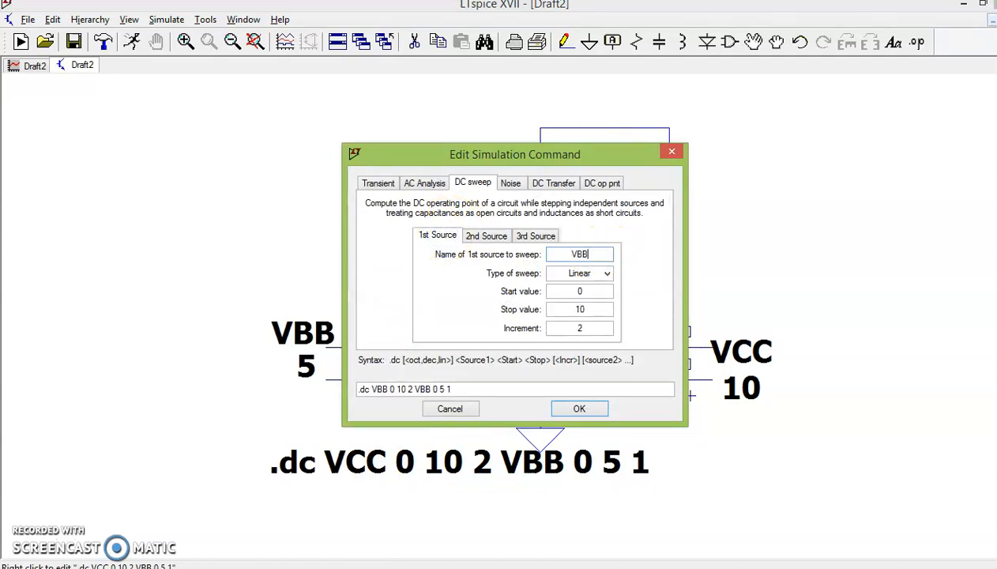
left_click(598, 308)
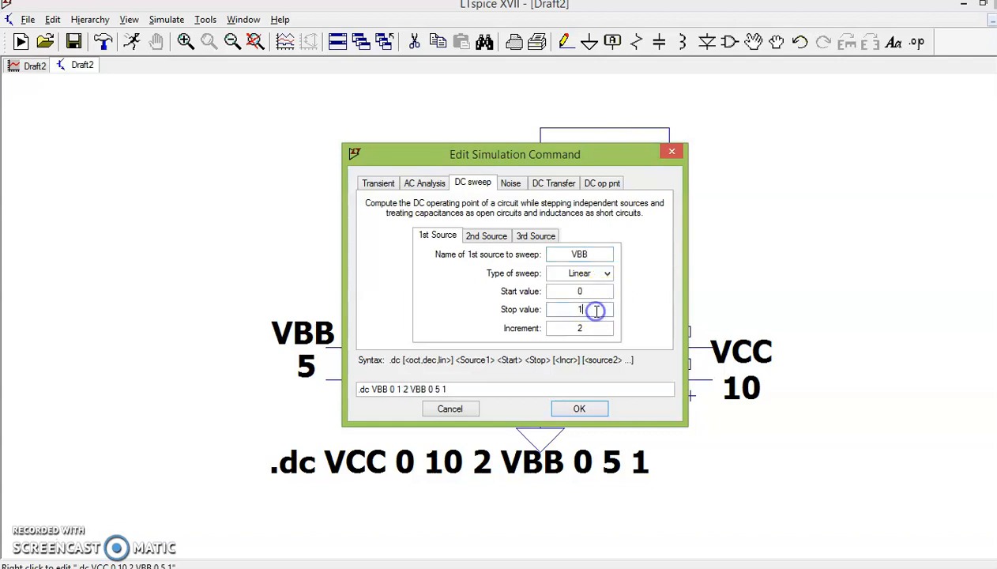
left_click(591, 330)
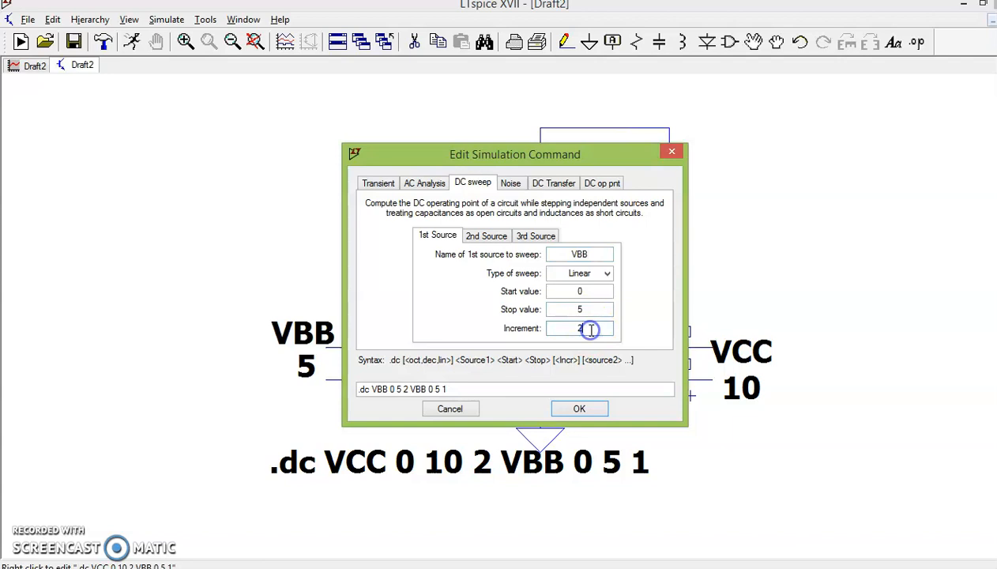
left_click(577, 409)
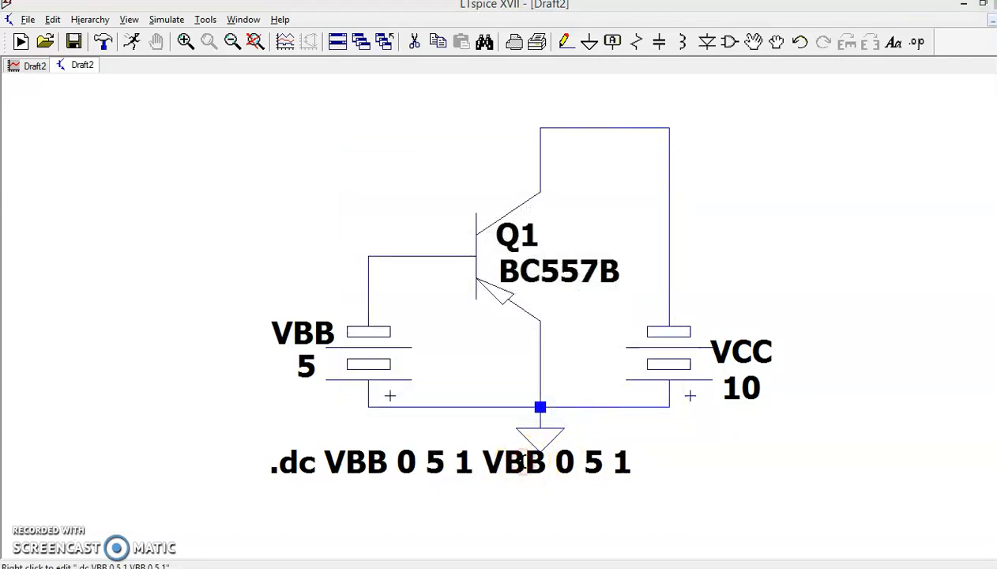
Step: Set the DC sweep's second source to VCC, stopping at 10 V in 5 V increments
right_click(523, 463)
left_click(602, 255)
key("BackSpace")
left_click(587, 311)
key("BackSpace")
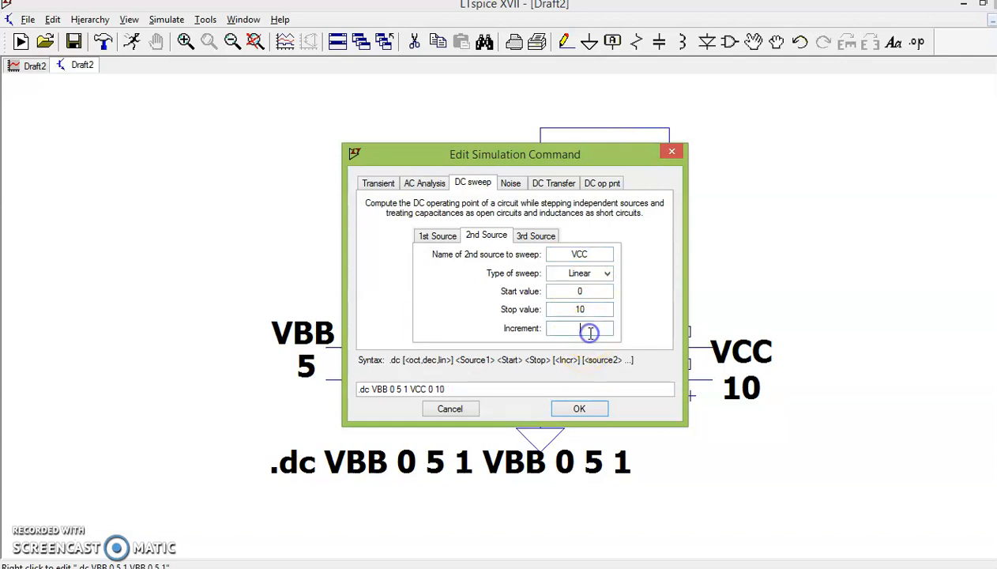
left_click(575, 408)
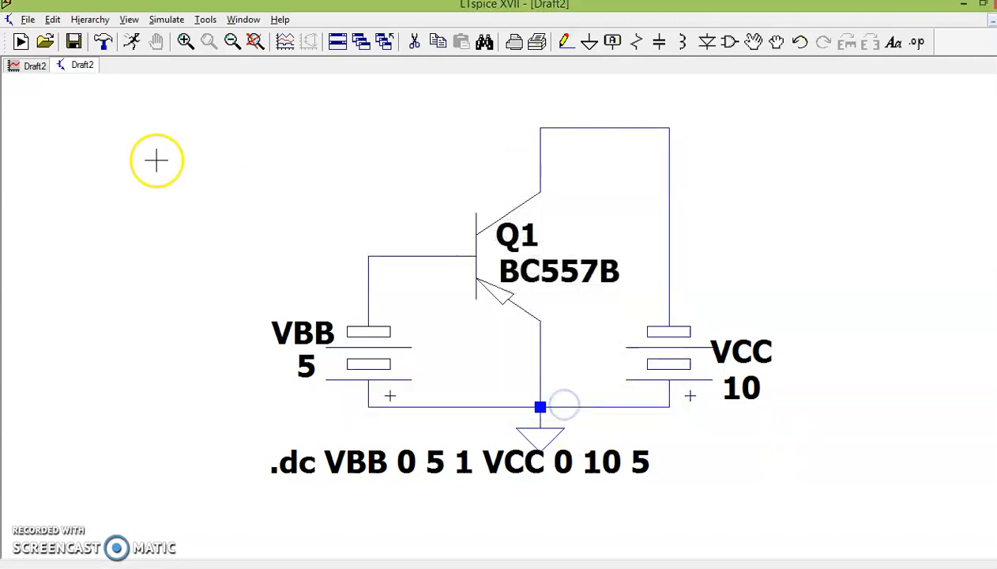
Step: Rerun the simulation and delete the -Ic(Q1) trace, keeping the schematic and the plot tiled
left_click(132, 41)
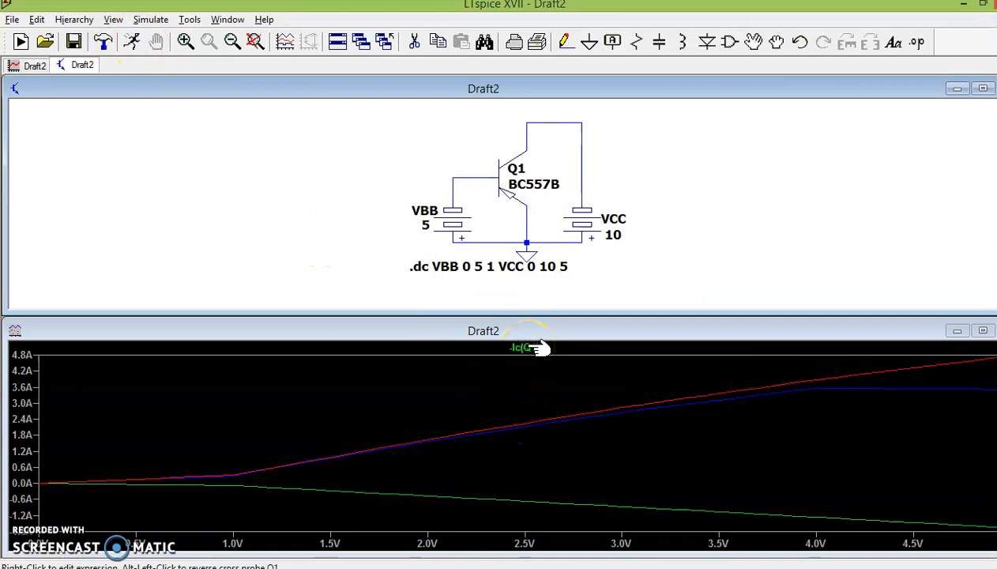
left_click(525, 348)
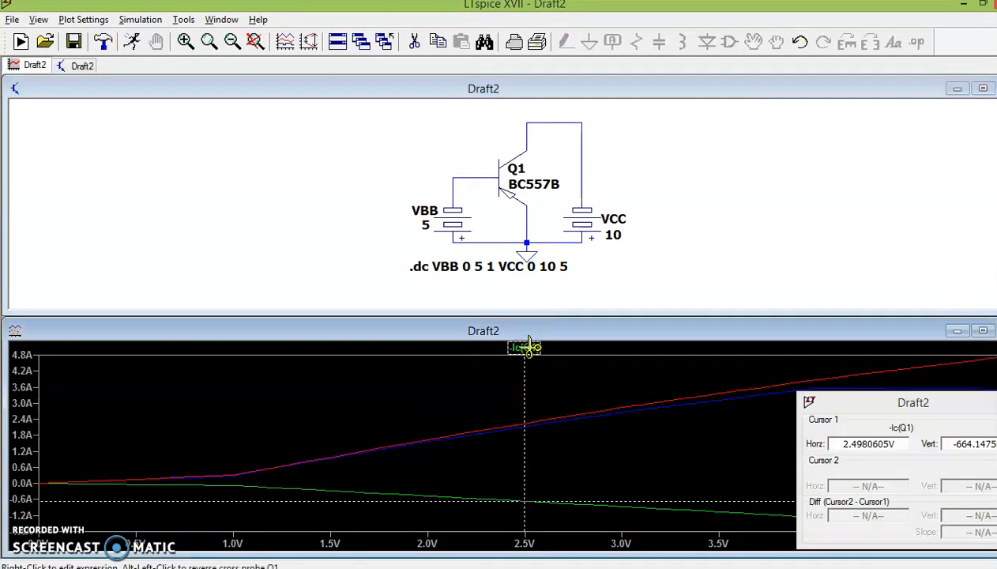
left_click(529, 347)
left_click(983, 330)
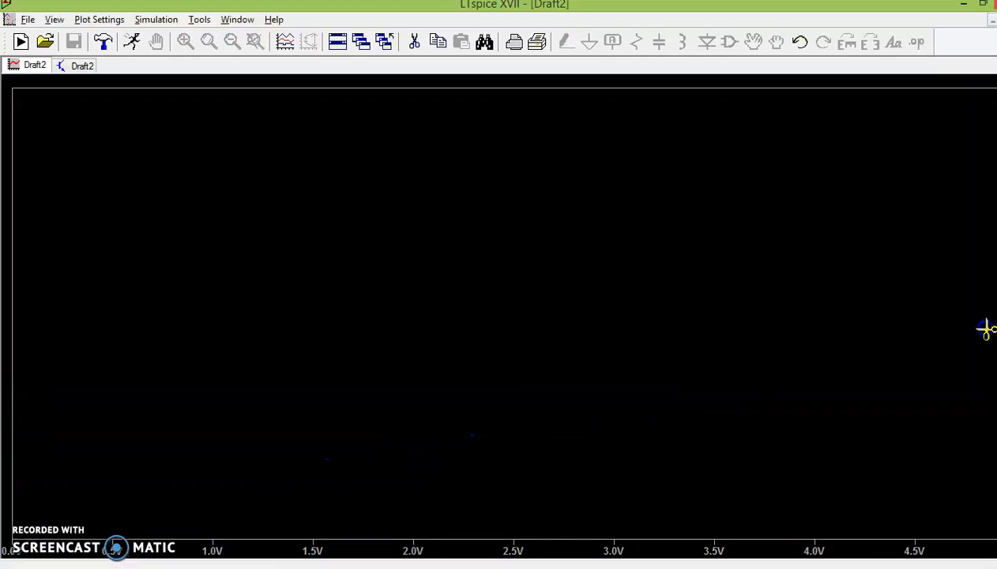
left_click(129, 42)
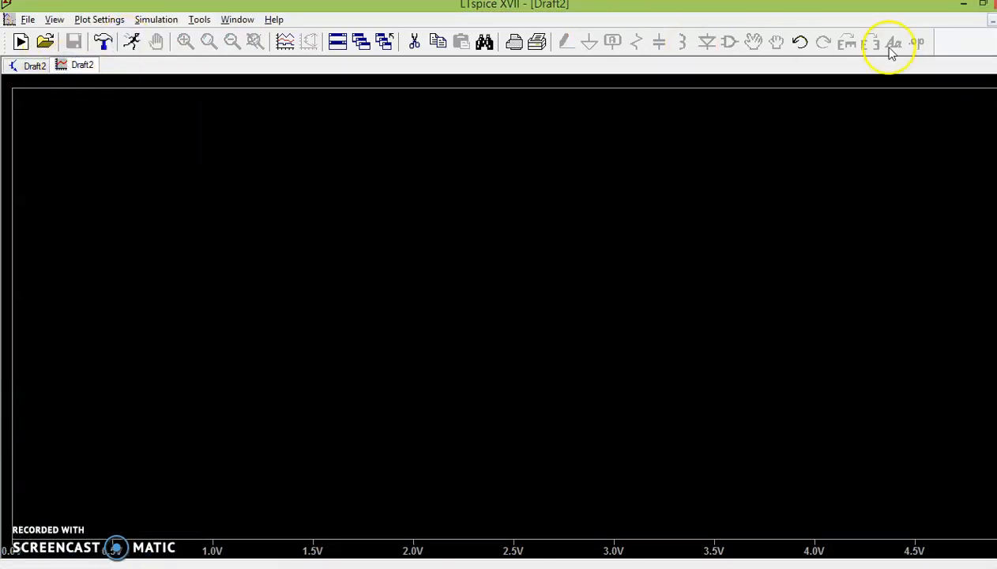
left_click(993, 21)
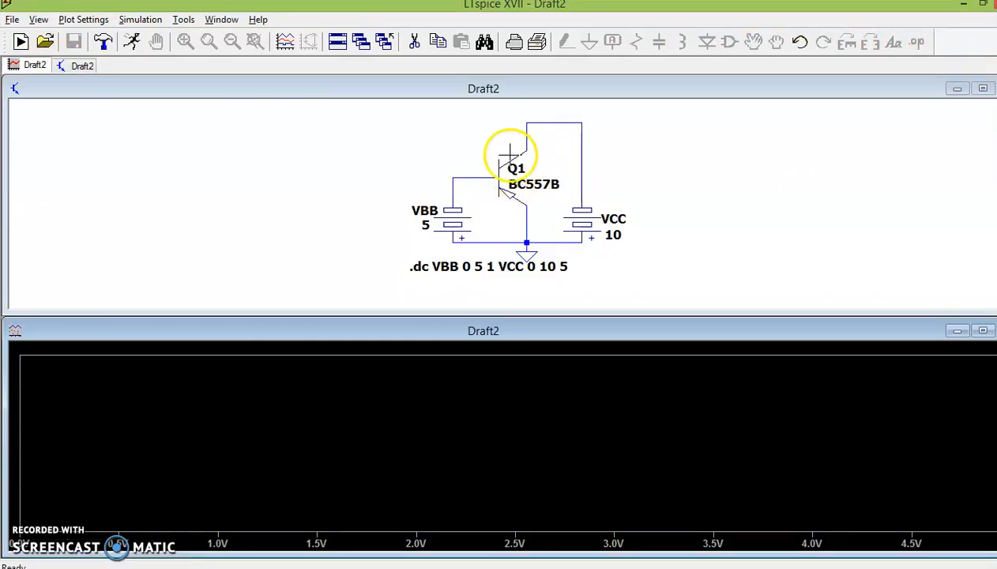
Step: Plot the base current of Q1 and change the trace expression to -Ib(Q1)
left_click(132, 42)
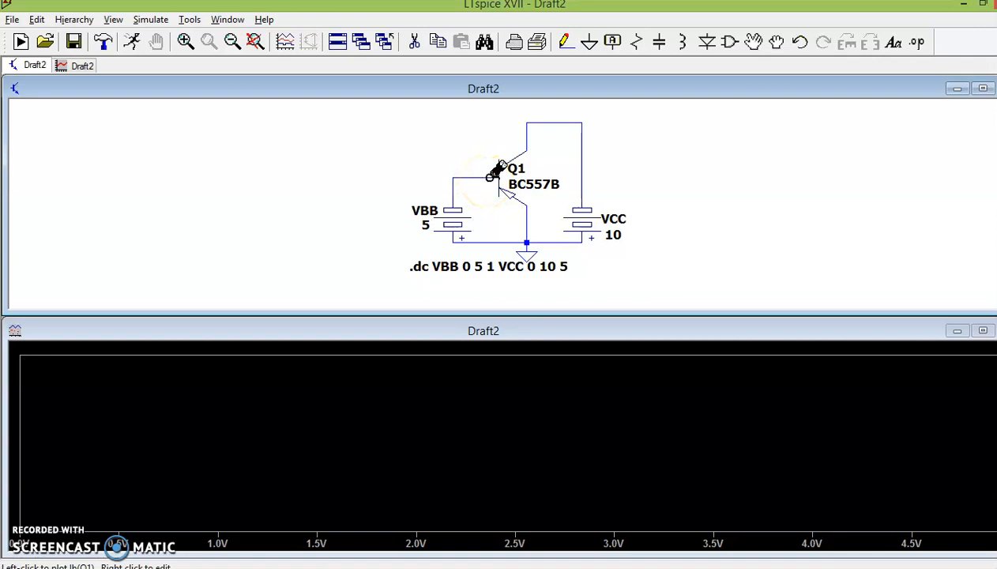
left_click(491, 176)
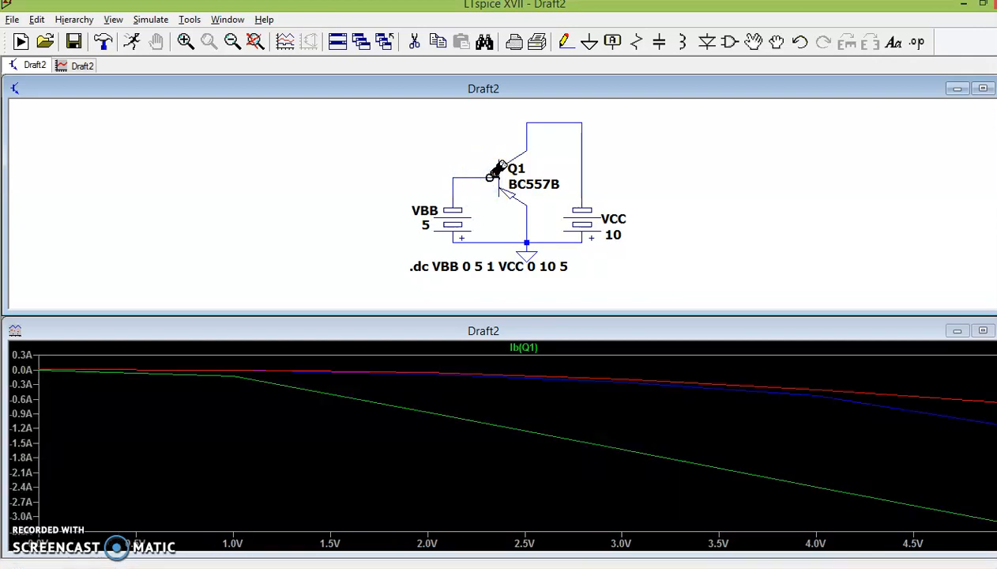
left_click(525, 348)
right_click(525, 348)
left_click(356, 302)
left_click(346, 295)
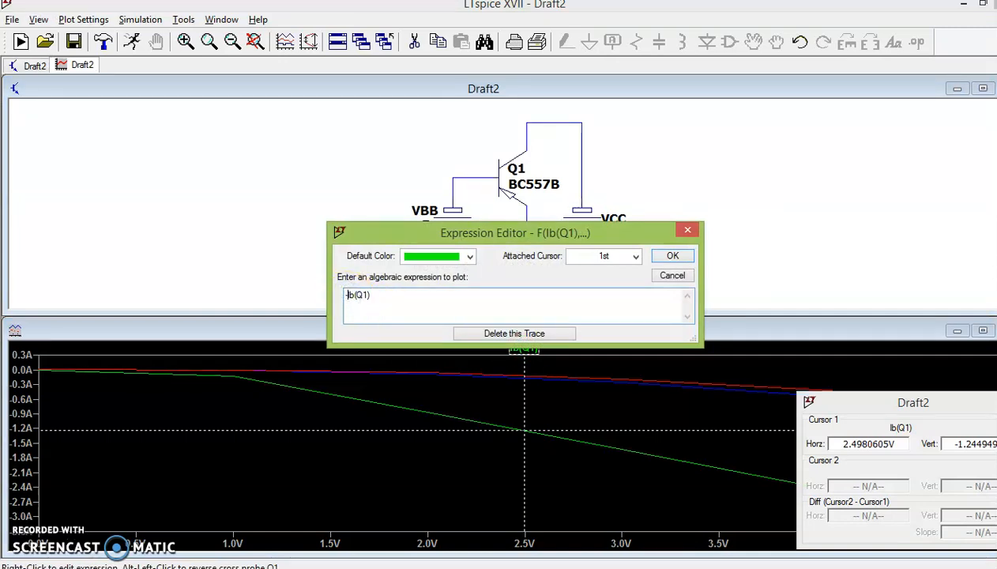
left_click(664, 257)
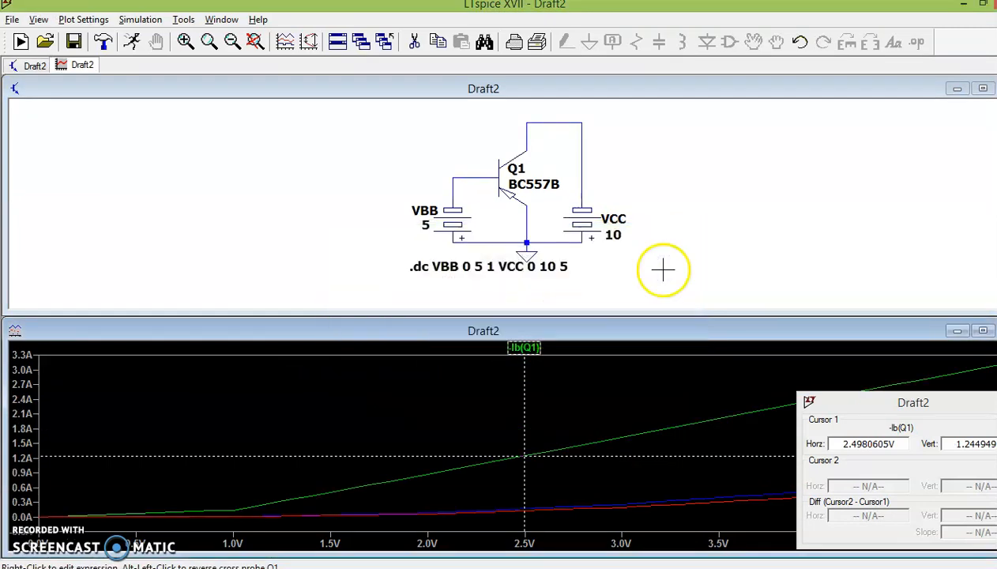
Step: View the -Ib(Q1) curves in a maximized plot without the cursor readout, and return to the schematic
left_click(984, 330)
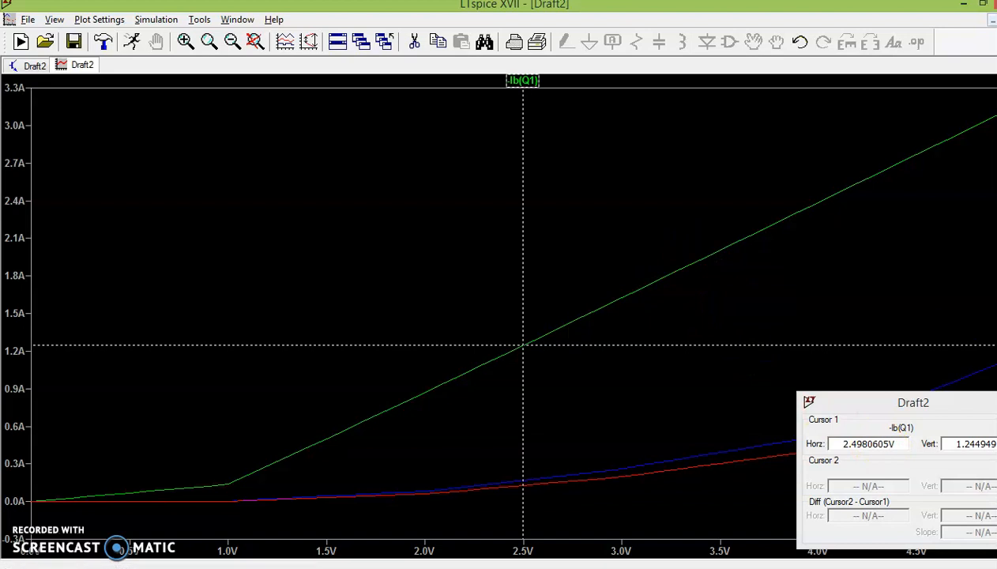
left_click(995, 402)
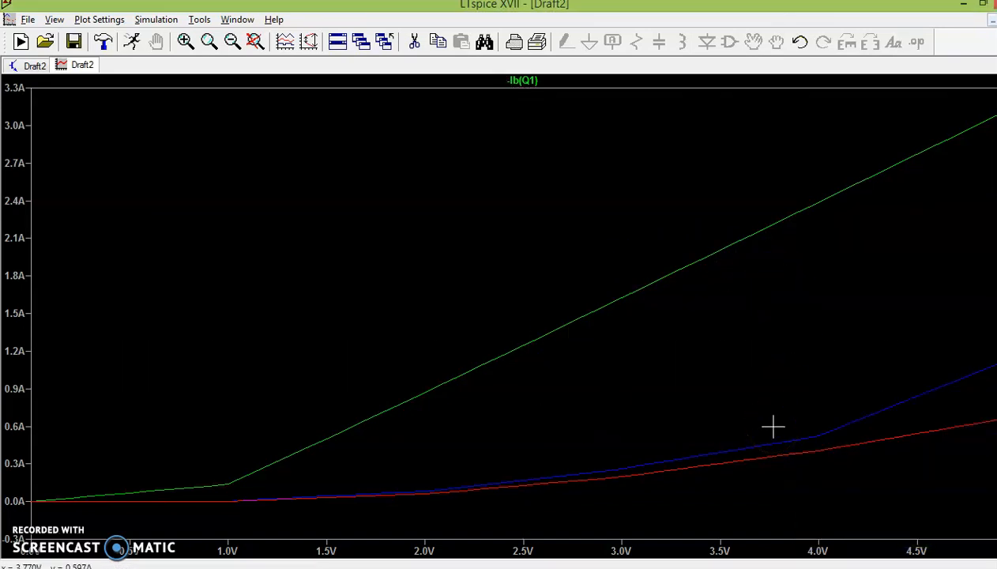
left_click(31, 65)
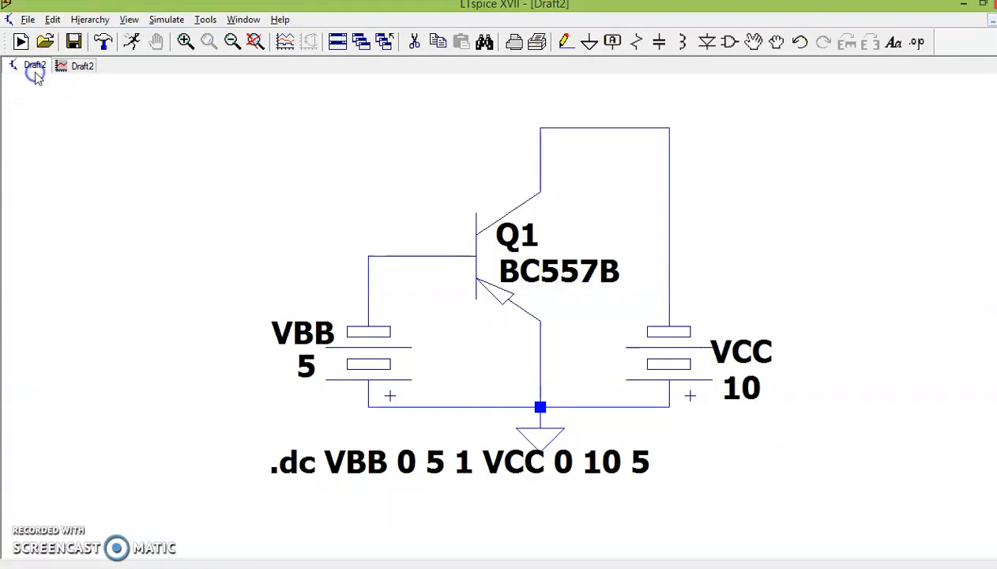